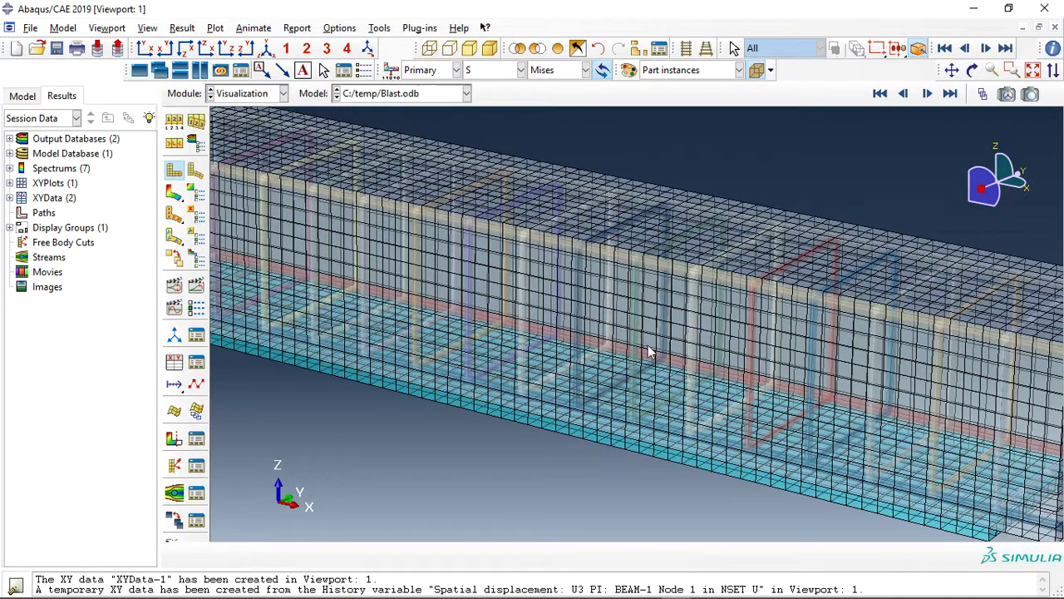
- Turn off the model's translucency and examine the beam and the strip beneath it from both ends
left_click(757, 69)
scroll(618, 274, "down", 5)
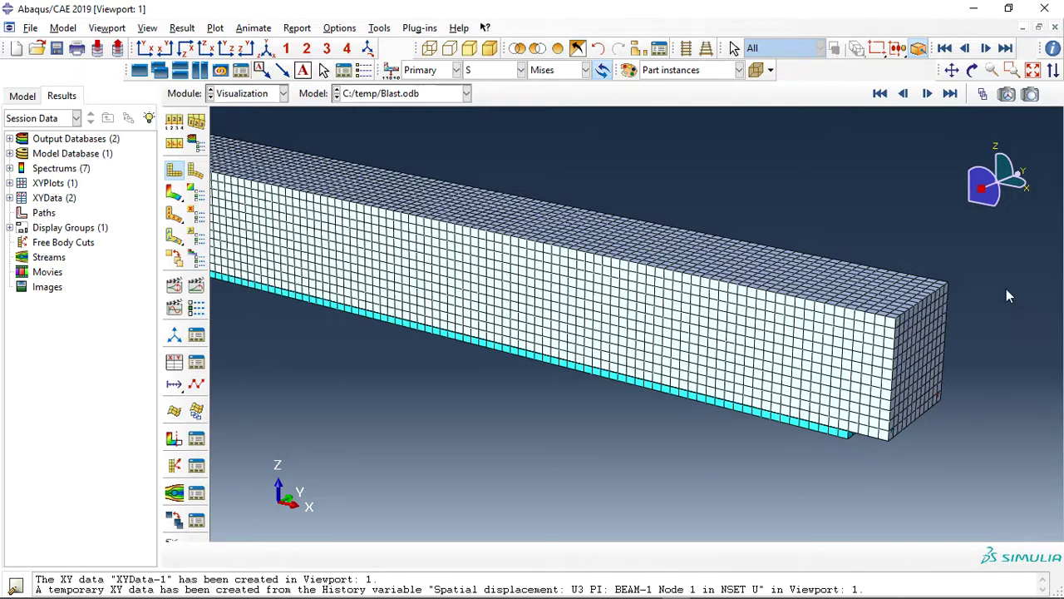
scroll(975, 287, "down", 3)
left_click(972, 70)
left_click_drag(687, 261, 637, 311)
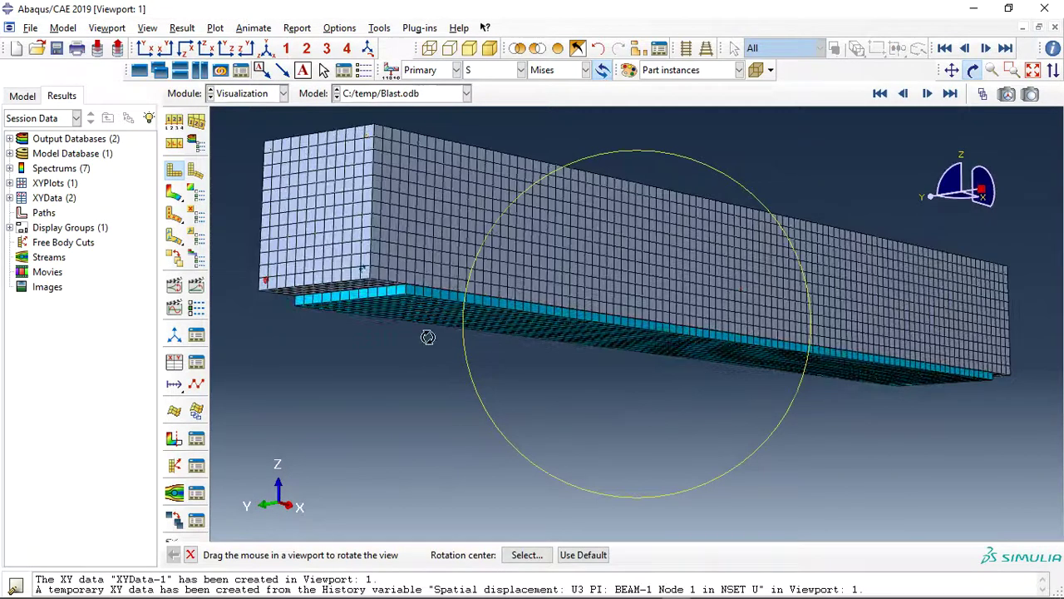
key("Escape")
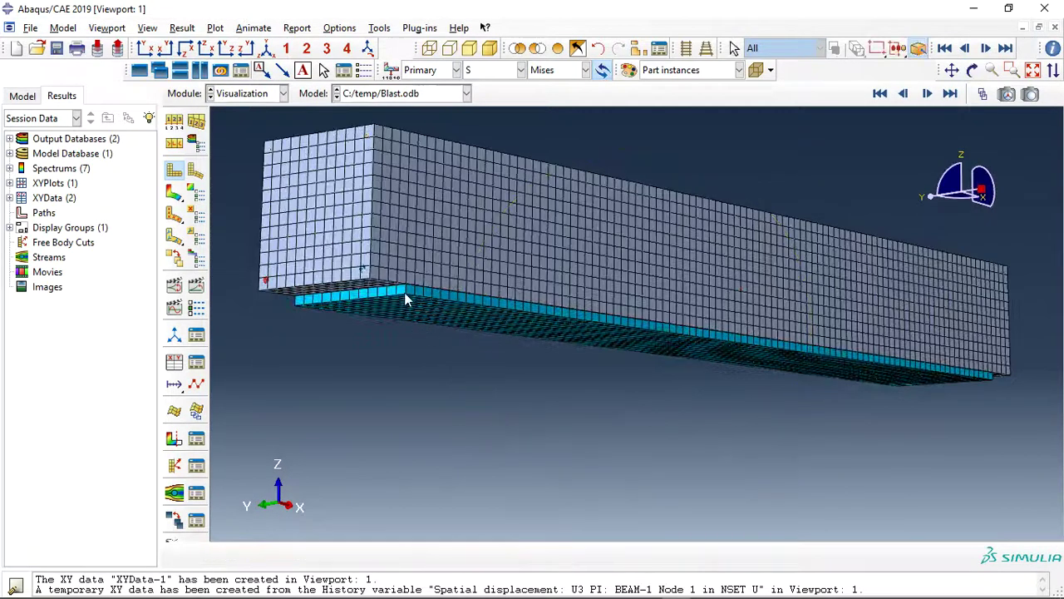
left_click(976, 71)
left_click_drag(869, 245, 526, 94)
- Replace the displayed contents with only the large beam part instance, hiding the strip underneath
left_click(533, 48)
left_click(518, 48)
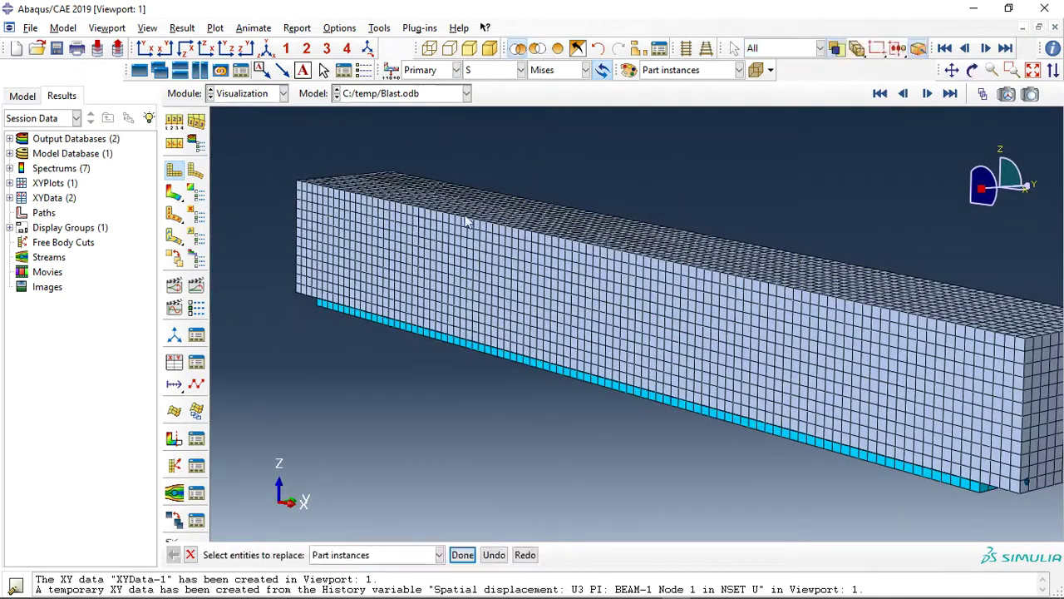
left_click(420, 242)
scroll(281, 224, "down", 2)
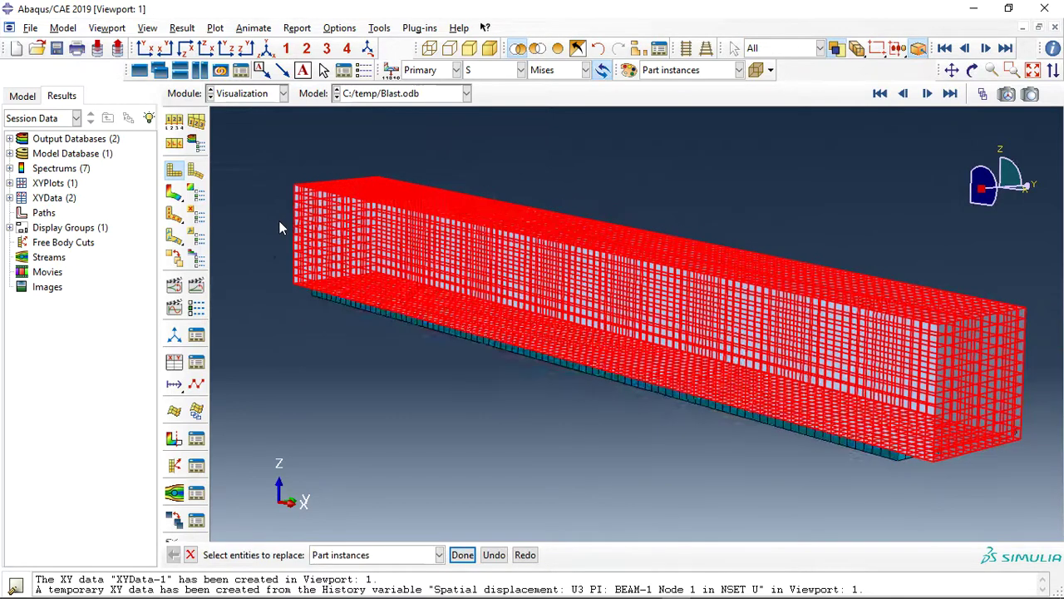
middle_click(449, 391)
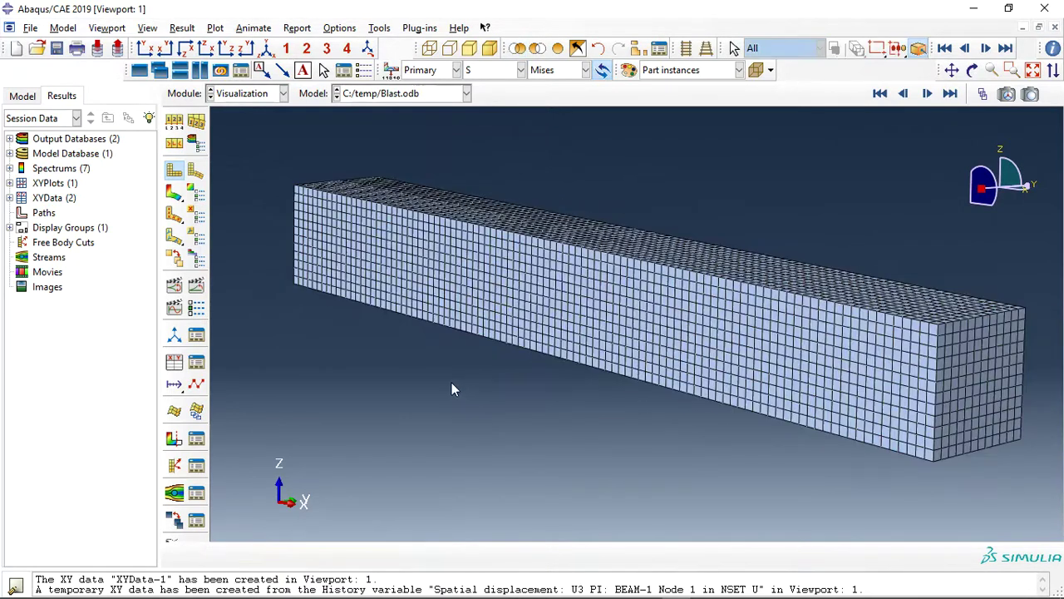
- Plot the Mises stress contours on the deformed beam with only feature edges visible
left_click(174, 194)
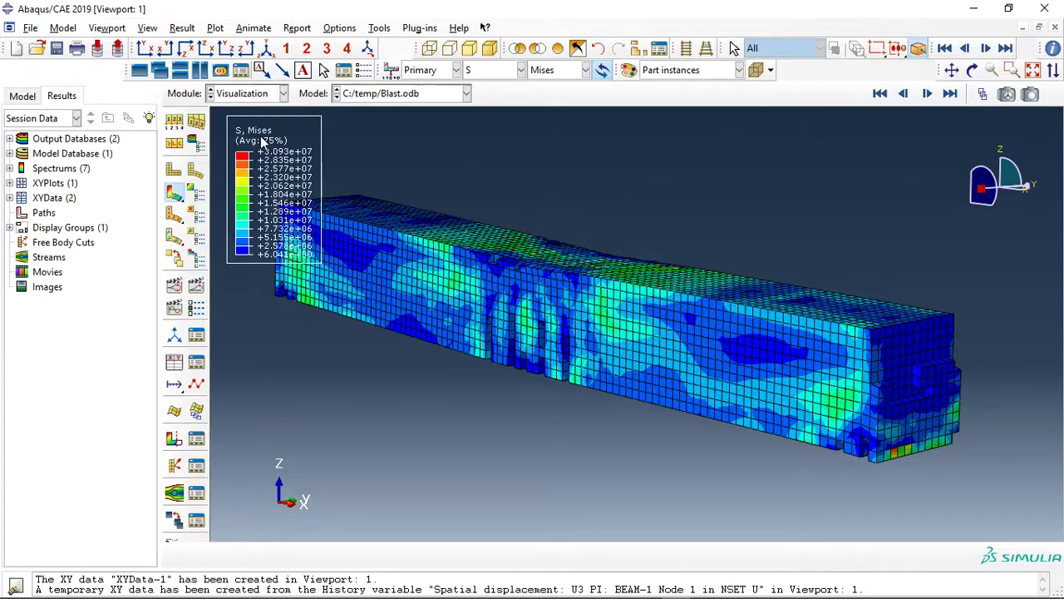
left_click(174, 121)
left_click(181, 152)
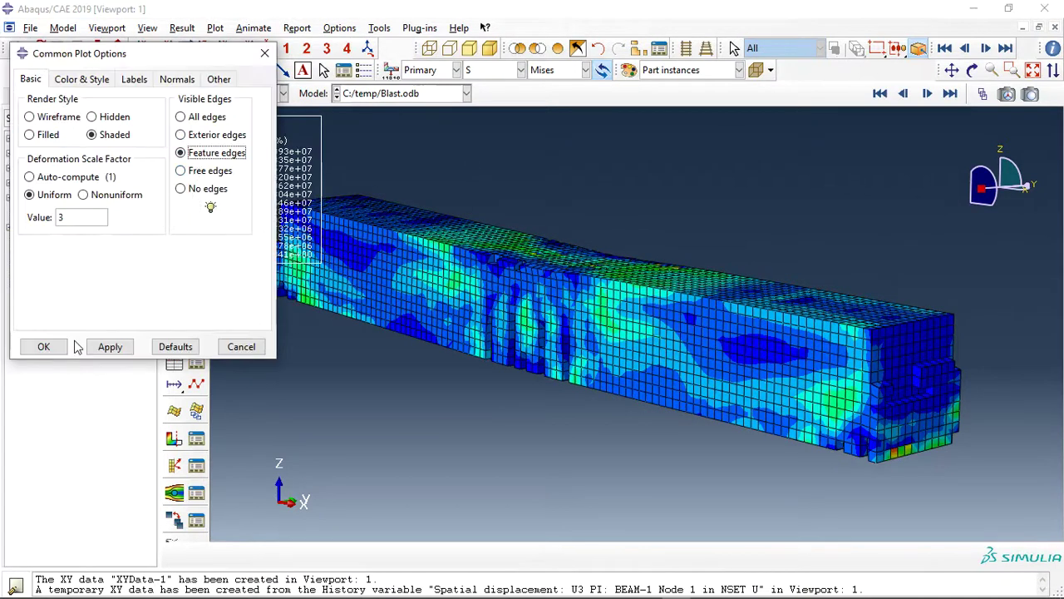
left_click(44, 346)
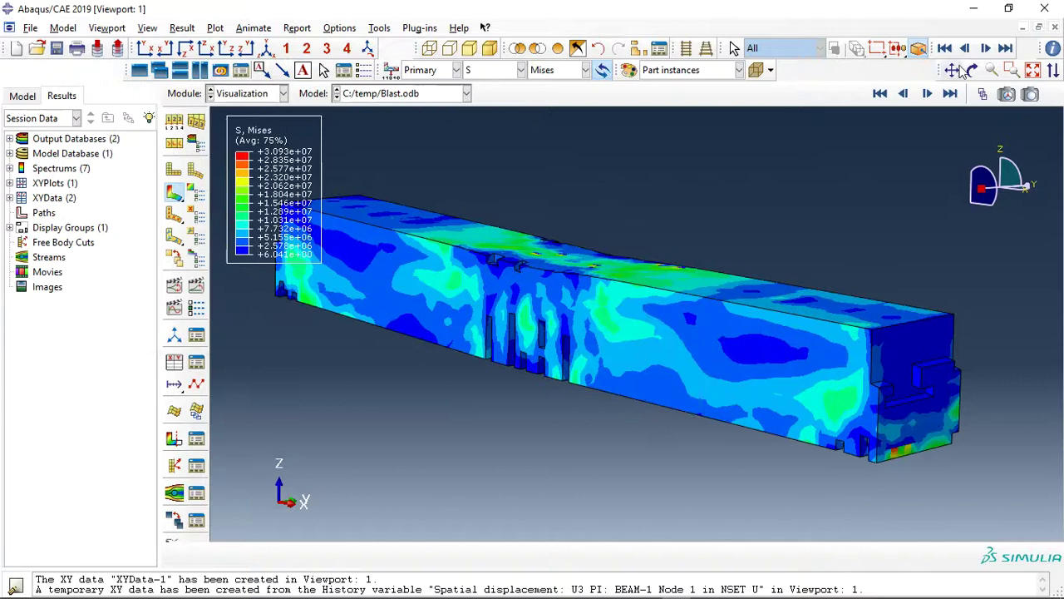
- Animate the time history of the beam's Mises stress contours and examine it from an angled view
left_click(971, 70)
left_click_drag(610, 321, 244, 287)
left_click(196, 285)
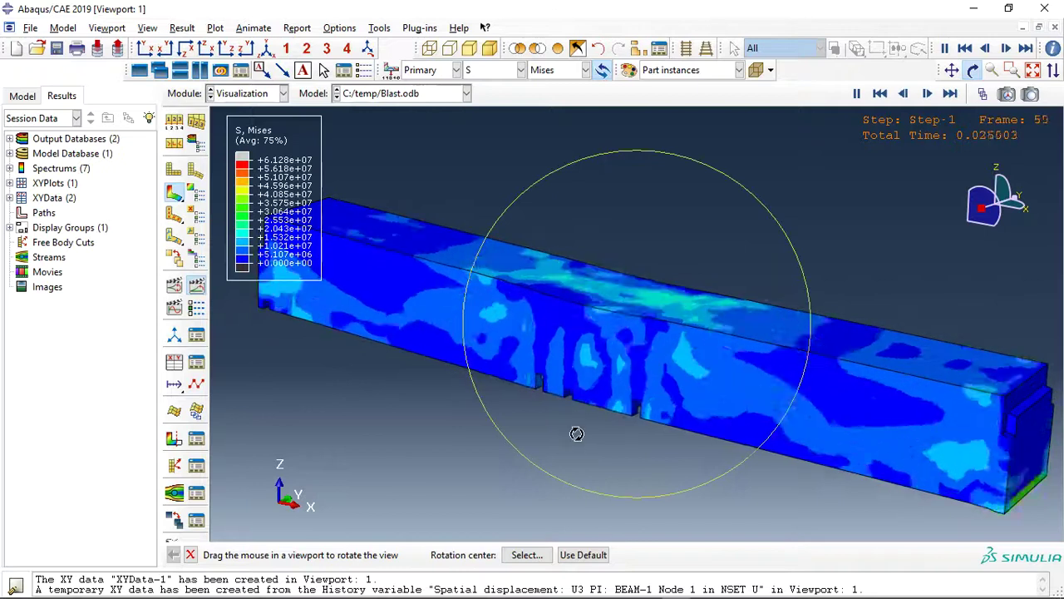
middle_click(605, 356)
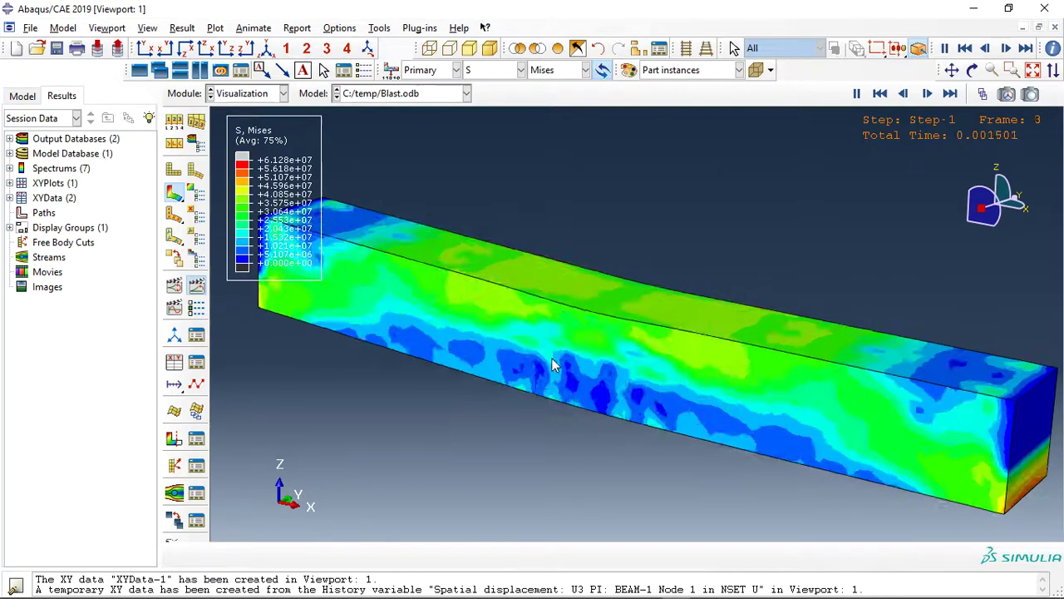
- Examine the animated SDV_DAMAGE, SDV_DELTAP and SDV_DUCTCRT contours on the beam, one after another
left_click(498, 70)
left_click(499, 146)
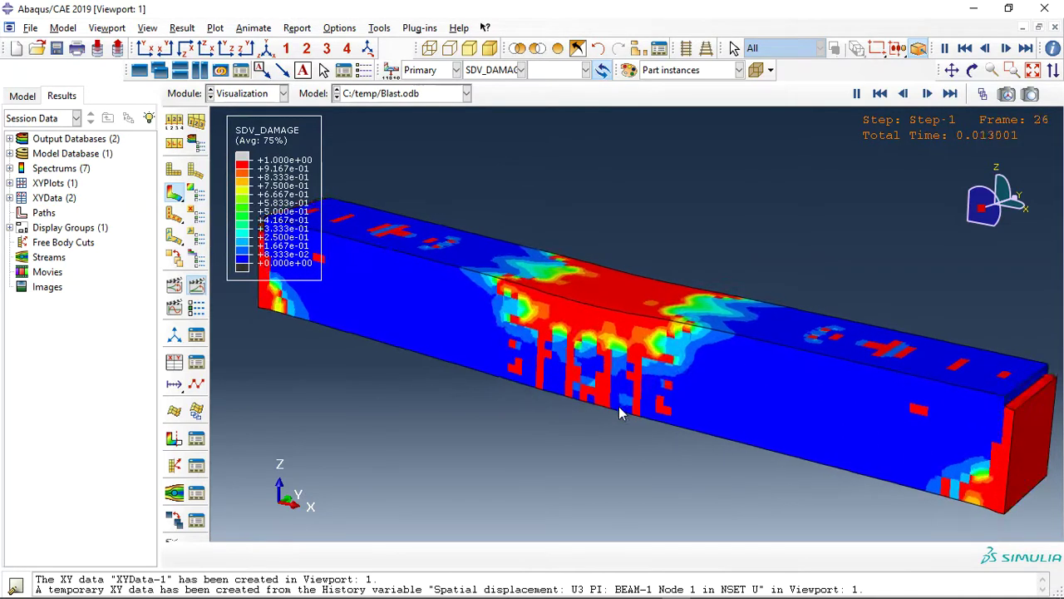
left_click(503, 71)
left_click(498, 162)
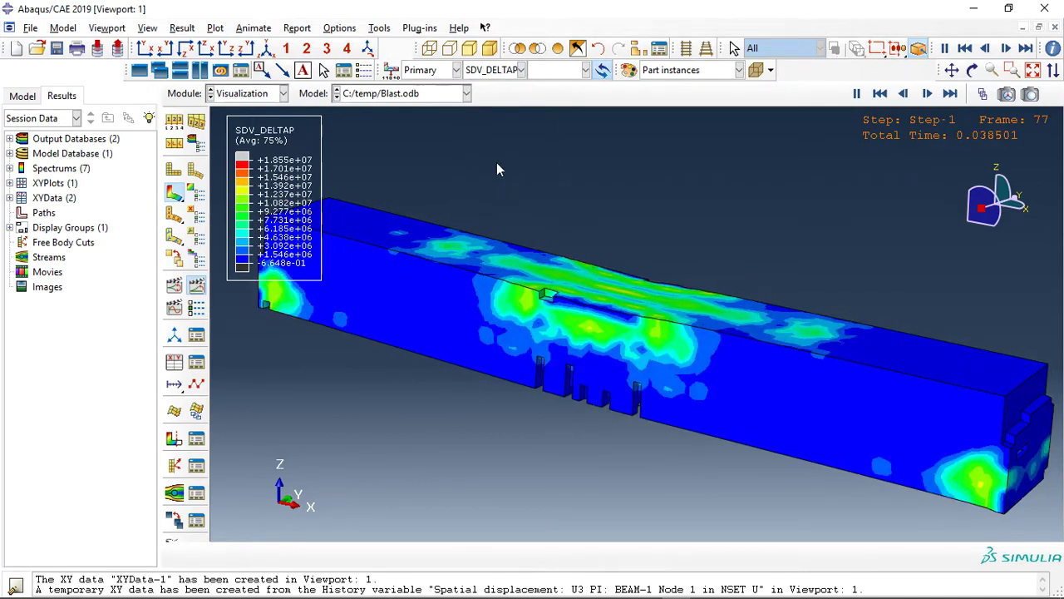
left_click(486, 71)
left_click(489, 177)
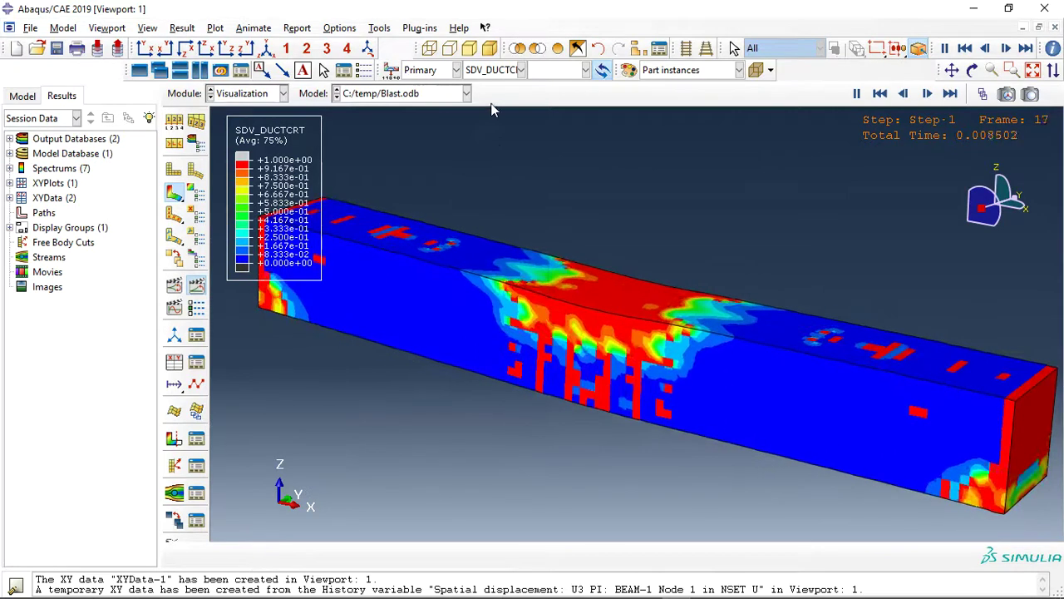
- Examine the beam's animated SDV_PEEQ and SDV_YIELD contours, ending the SDV_YIELD plot on the last frame
left_click(490, 70)
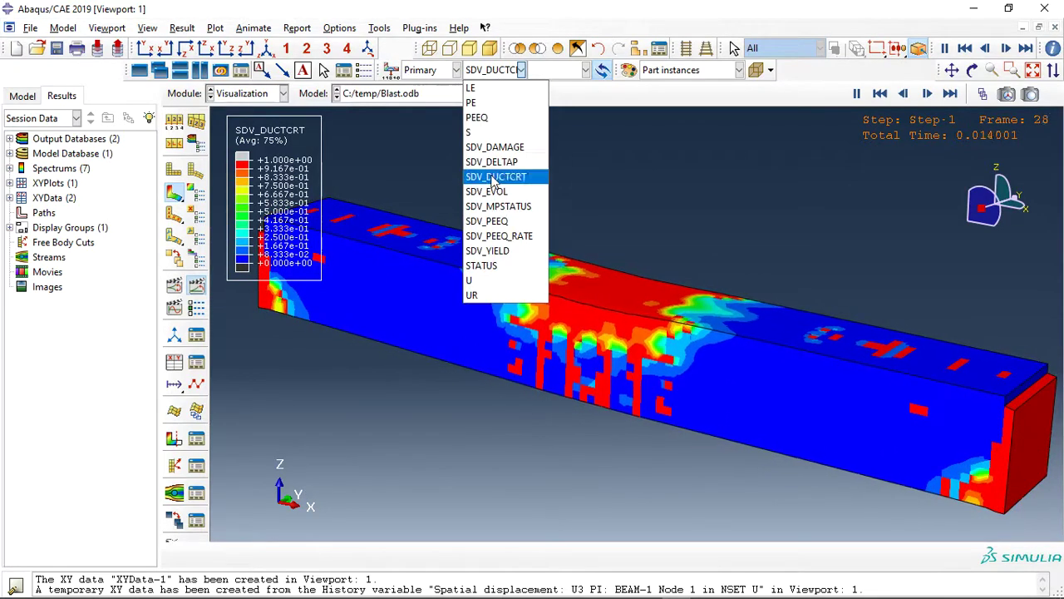
left_click(498, 220)
left_click(490, 70)
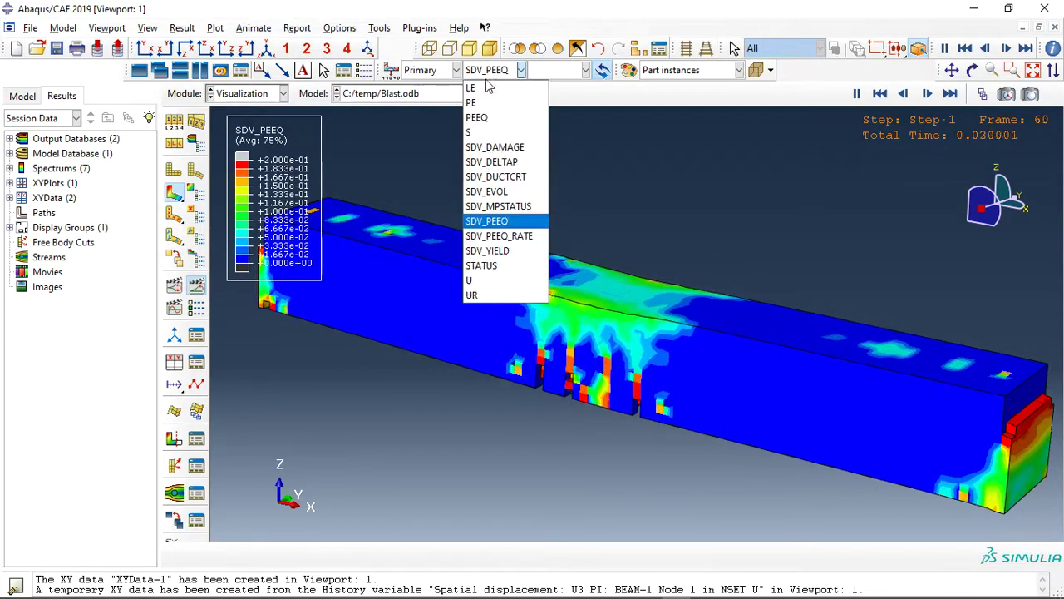
left_click(497, 251)
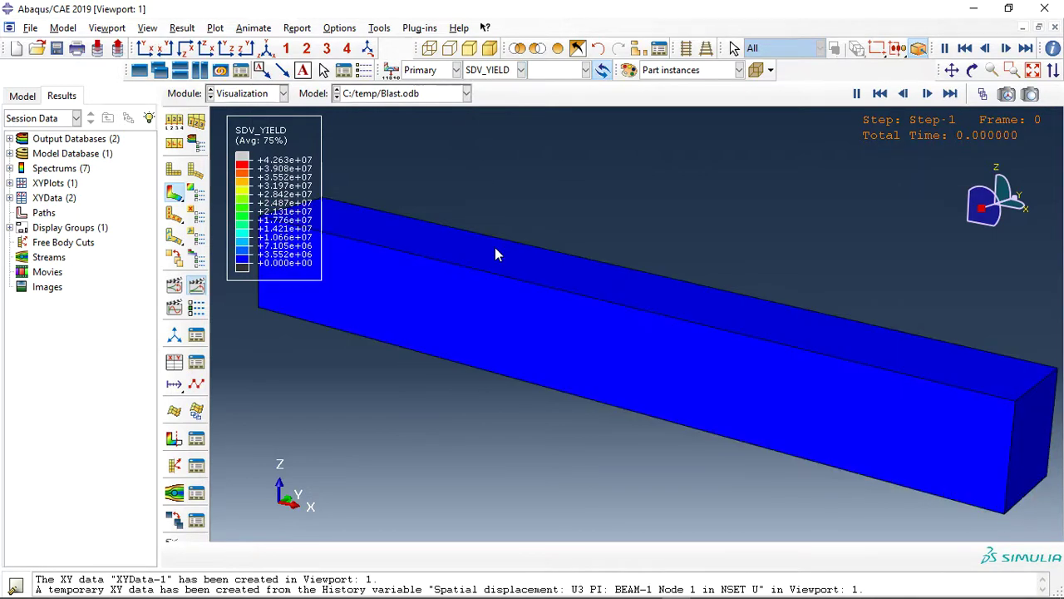
left_click(949, 94)
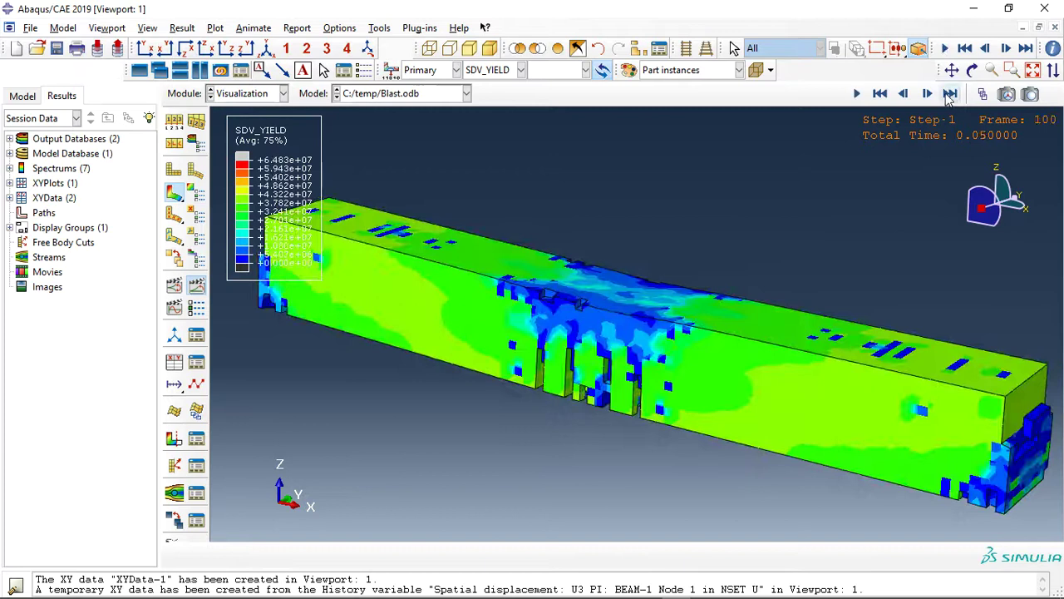
- Switch the contour variable to S, Mises and display only the EMBEDDED element set
left_click(500, 73)
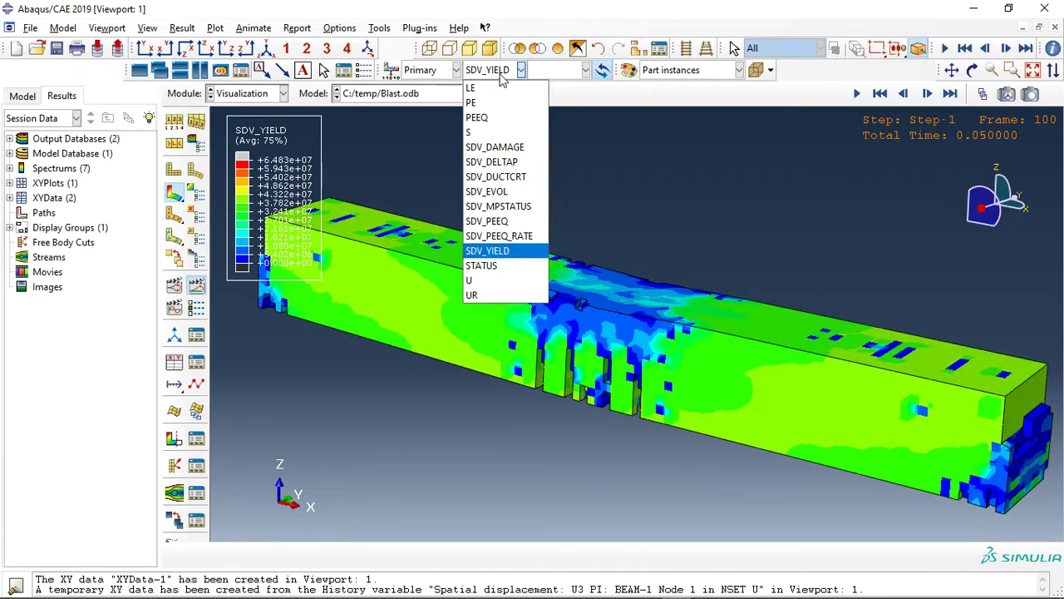
left_click(479, 124)
left_click(635, 49)
left_click(188, 92)
left_click(181, 106)
left_click(51, 521)
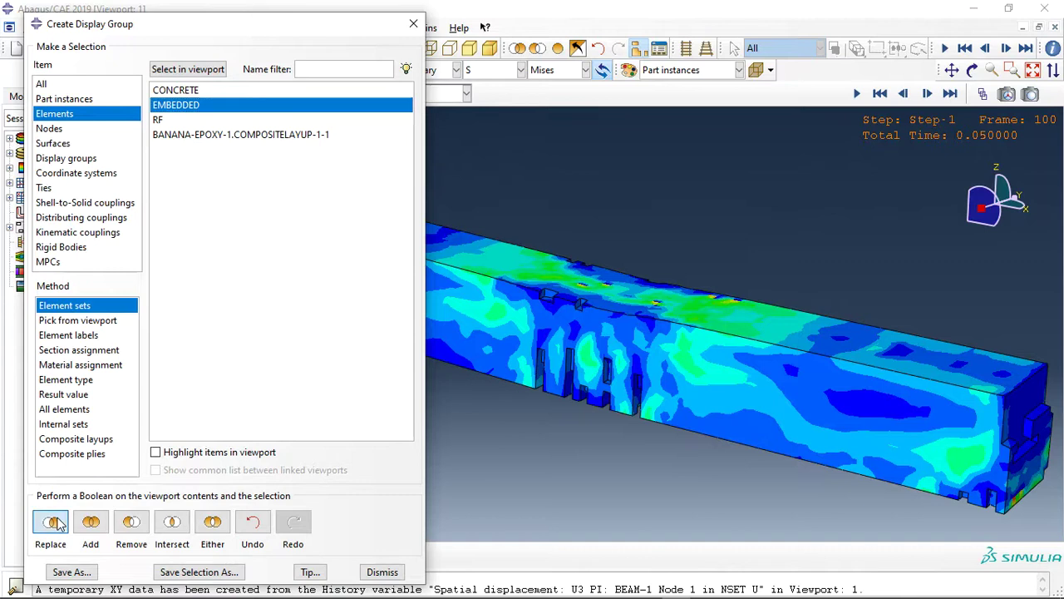
left_click(413, 23)
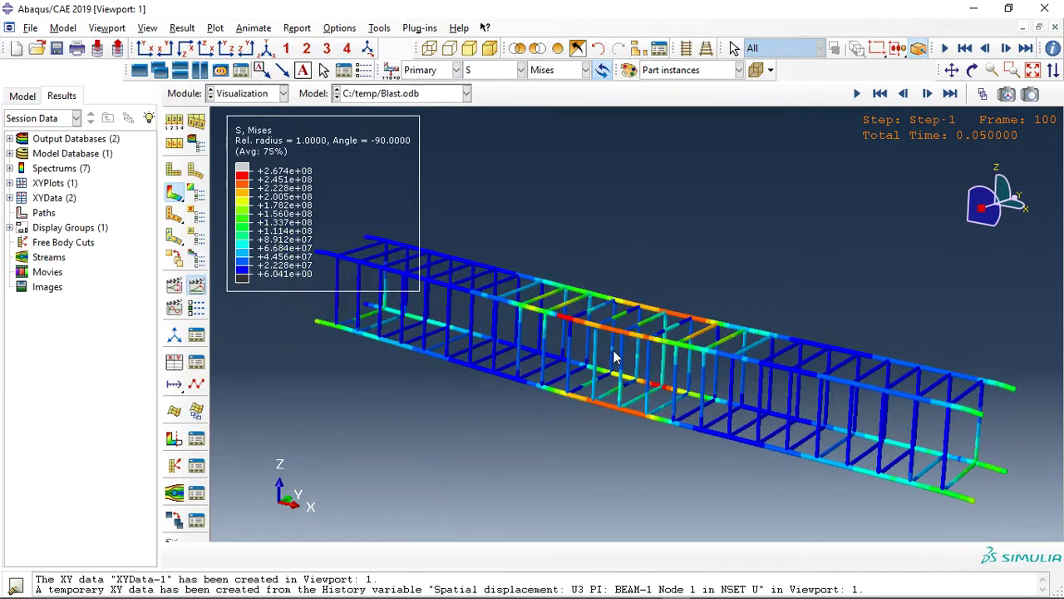
- Animate the reinforcement's stress, PEEQ and displacement magnitude U contours, ending on the last frame
left_click(196, 286)
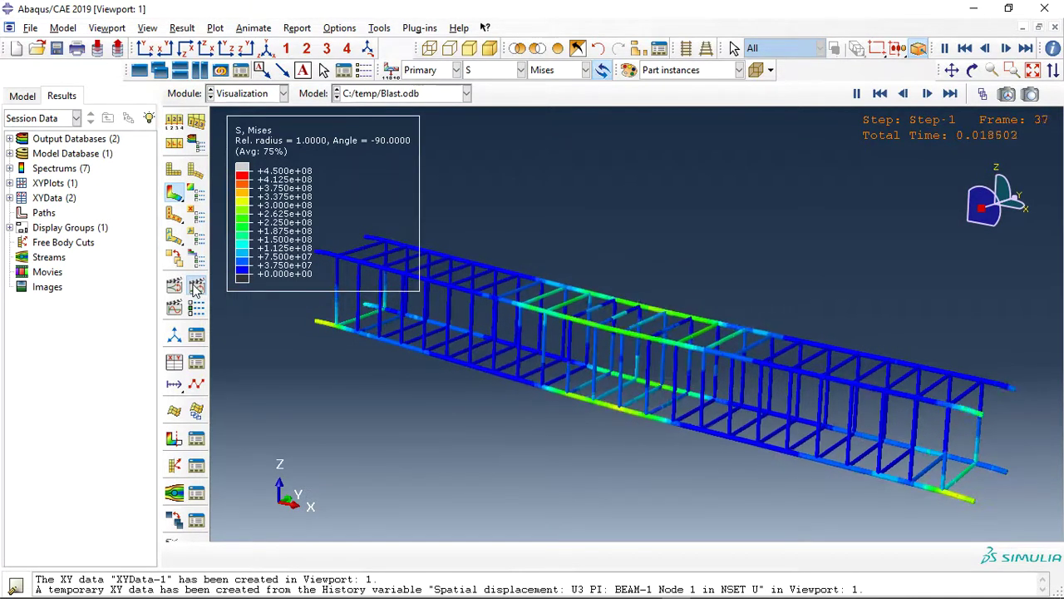
left_click(498, 73)
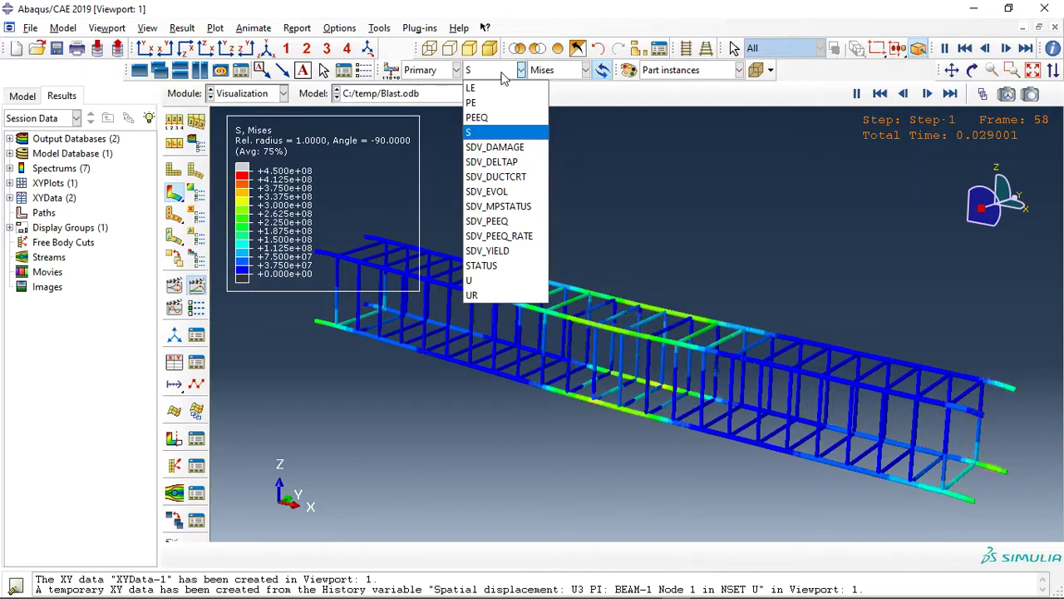
left_click(499, 118)
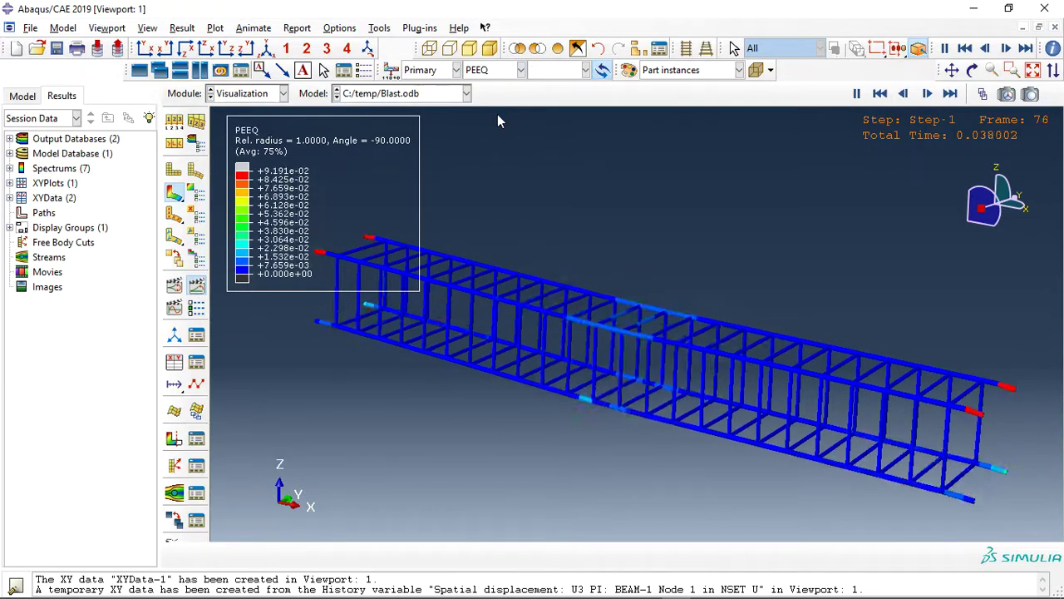
left_click(497, 71)
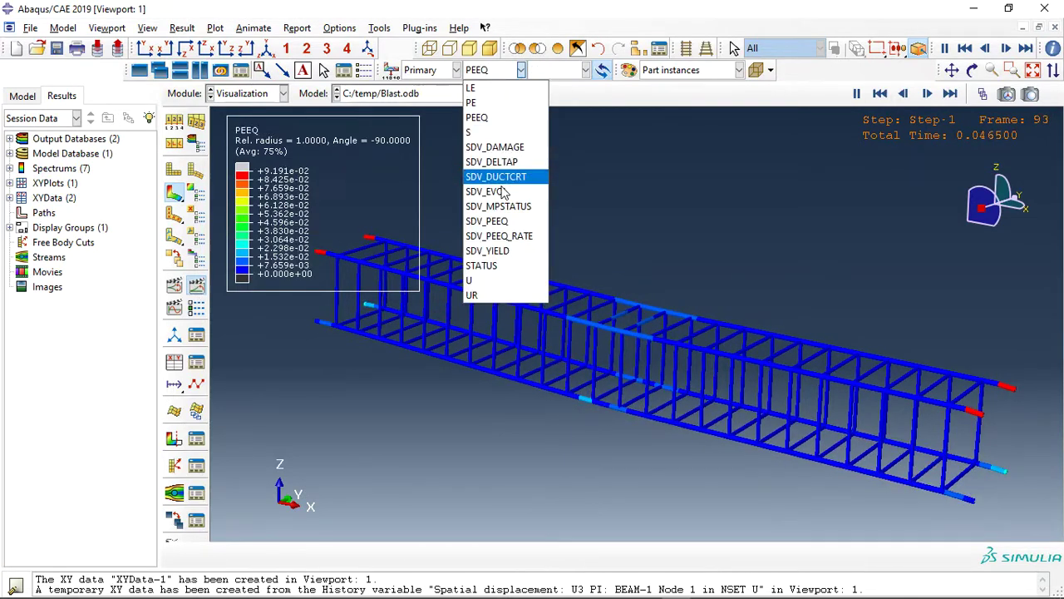
left_click(486, 280)
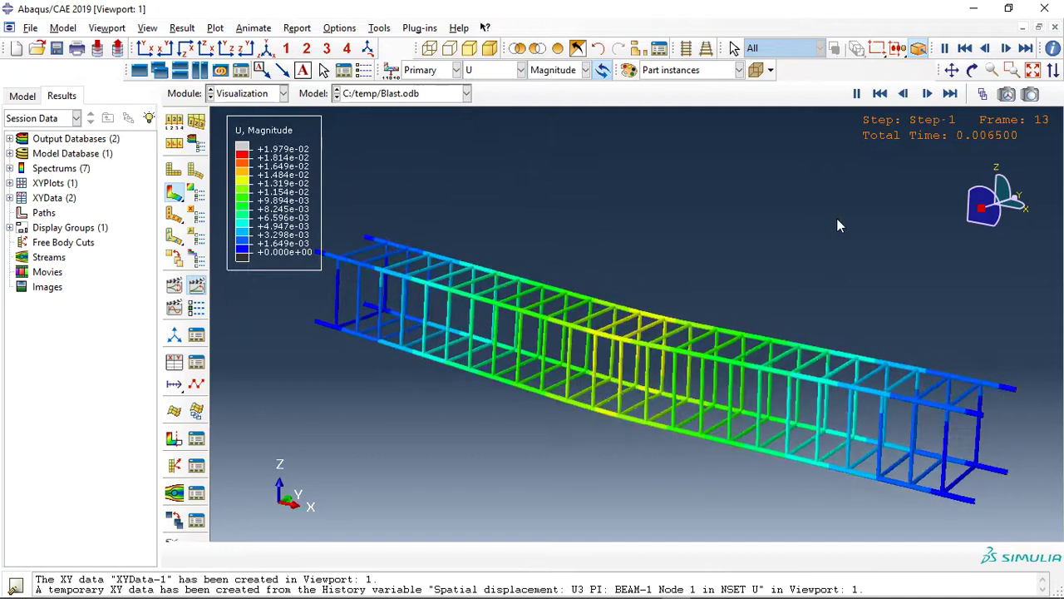
left_click(950, 94)
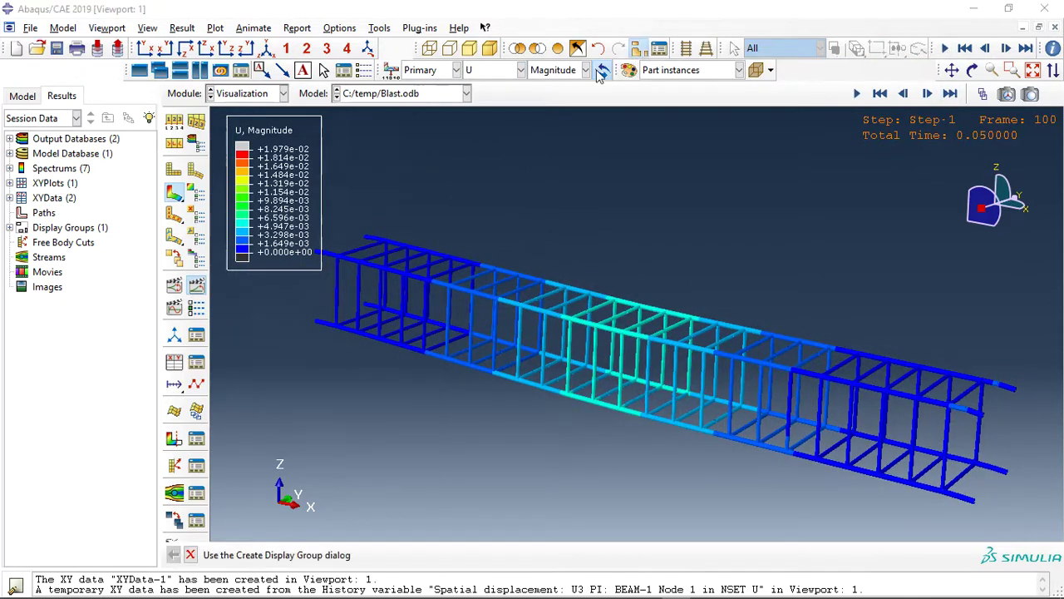
- Display only the BANANA-EPOXY-1.COMPOSITELAYUP-1-1 element set in the viewport
left_click(636, 50)
left_click(182, 135)
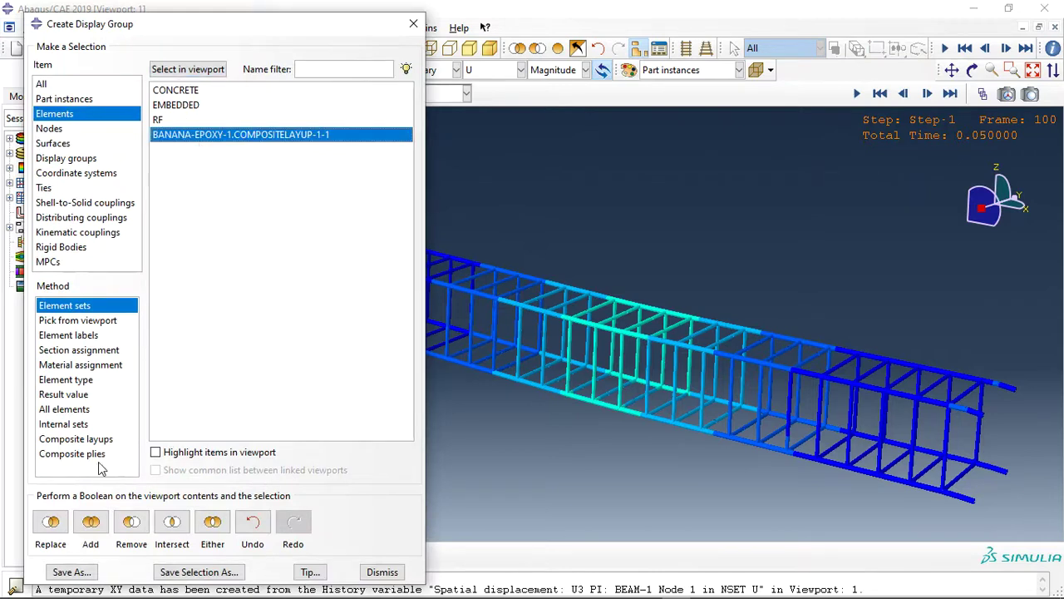
left_click(50, 522)
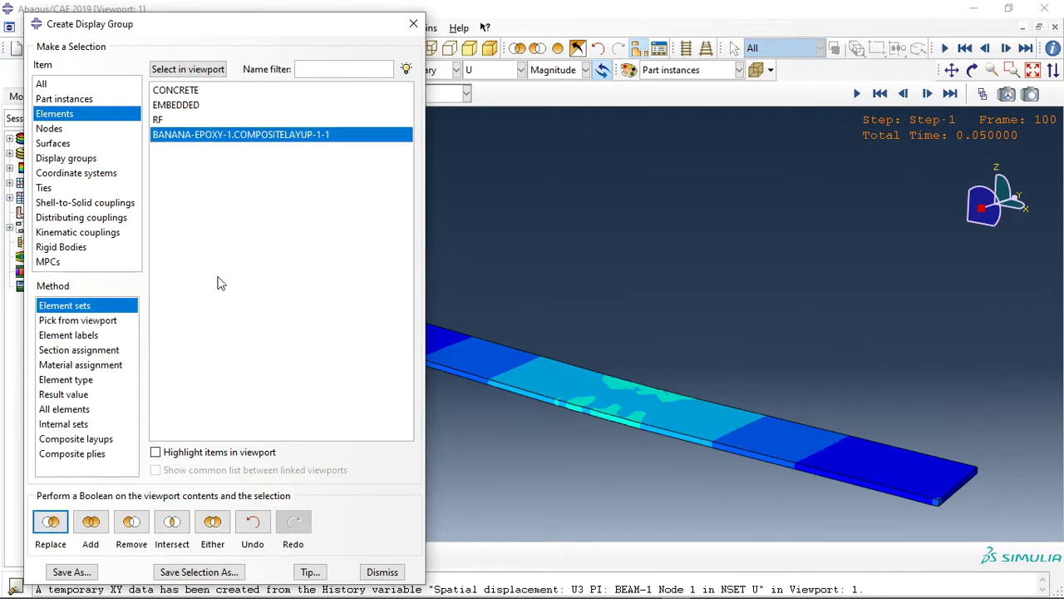
left_click(413, 24)
scroll(665, 490, "up", 2)
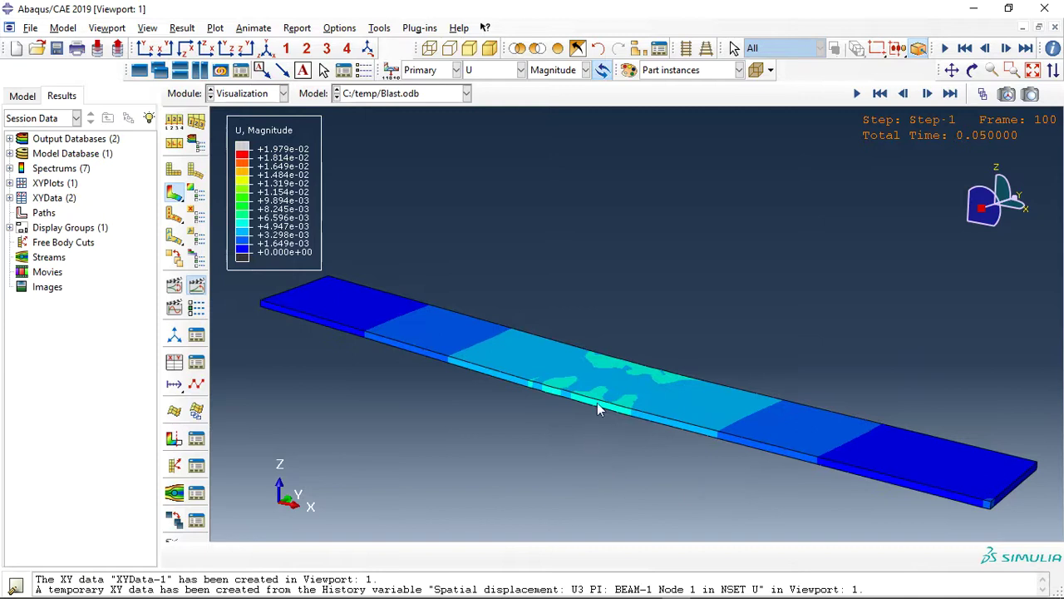
- Animate the composite strip's displacement, then plot its S, Mises contours at the last frame
left_click(196, 287)
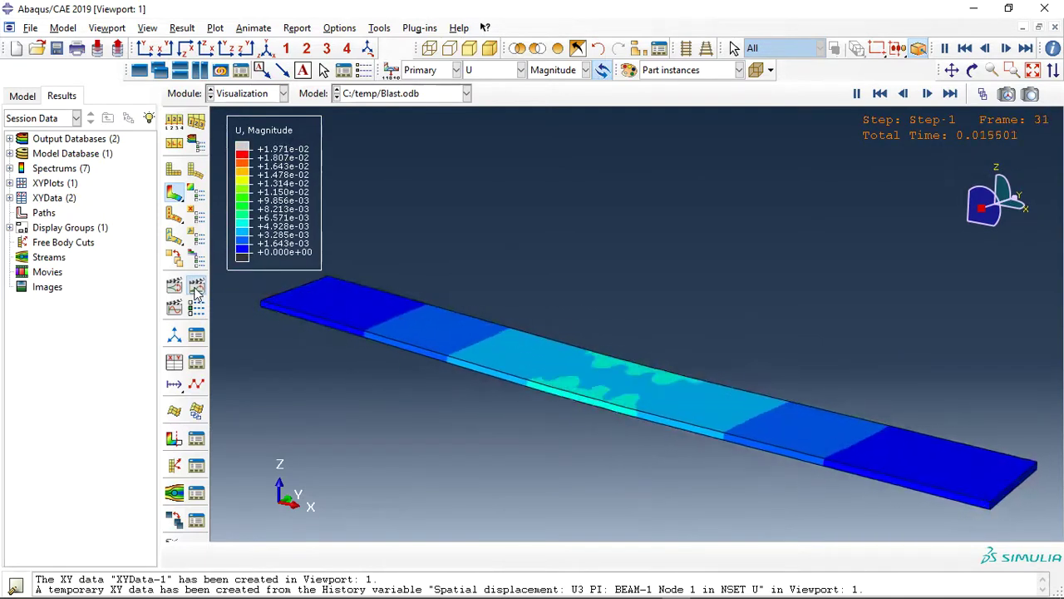
left_click(485, 71)
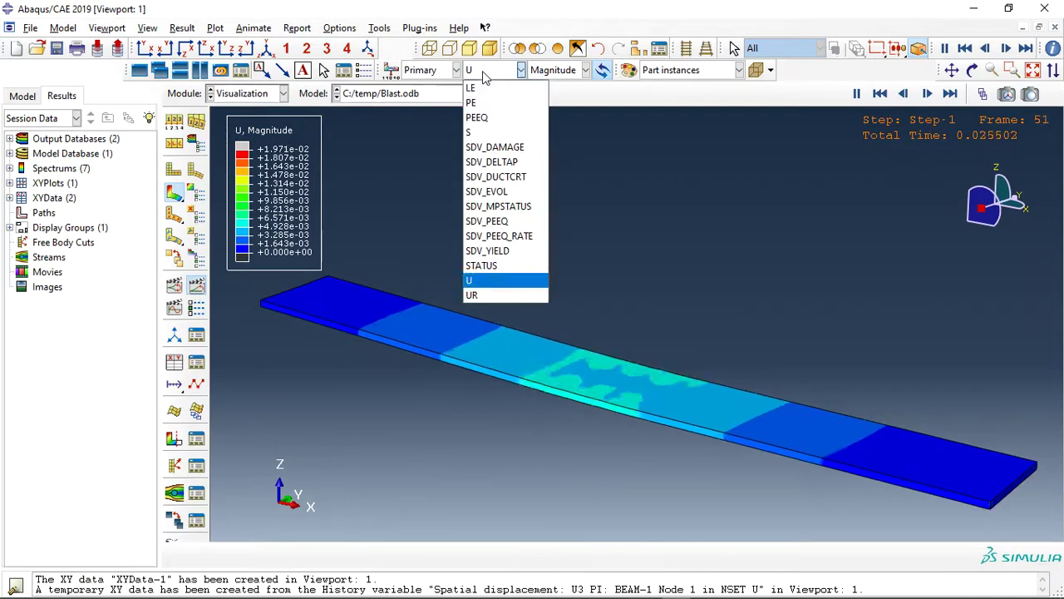
left_click(492, 131)
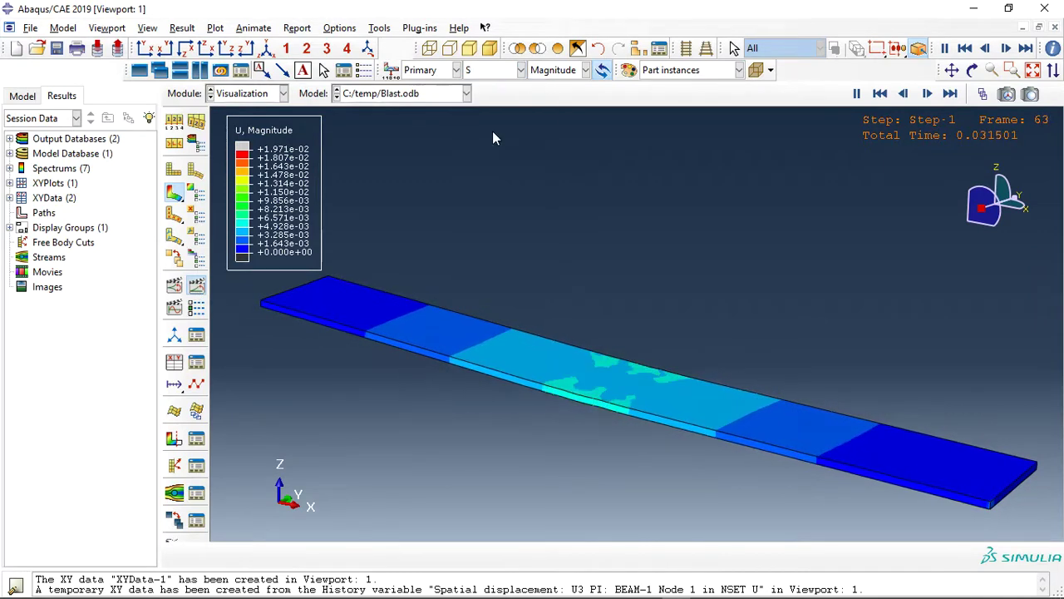
left_click(951, 93)
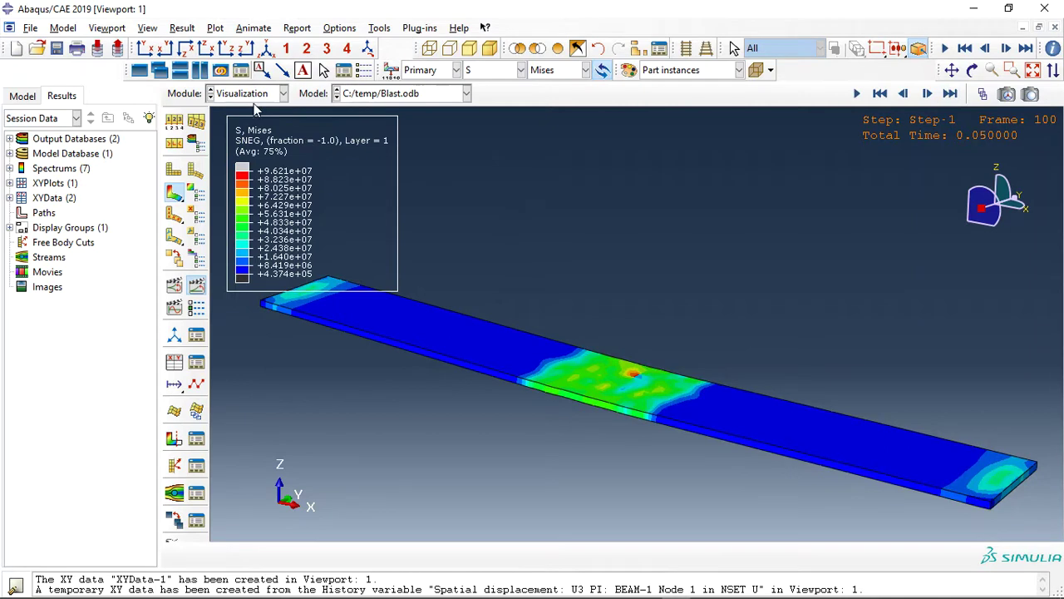
- Plot the composite strip's S, Mises contours for PLY-8 at the middle/single section point
left_click(182, 28)
left_click(203, 57)
left_click(309, 177)
left_click(182, 27)
left_click(207, 75)
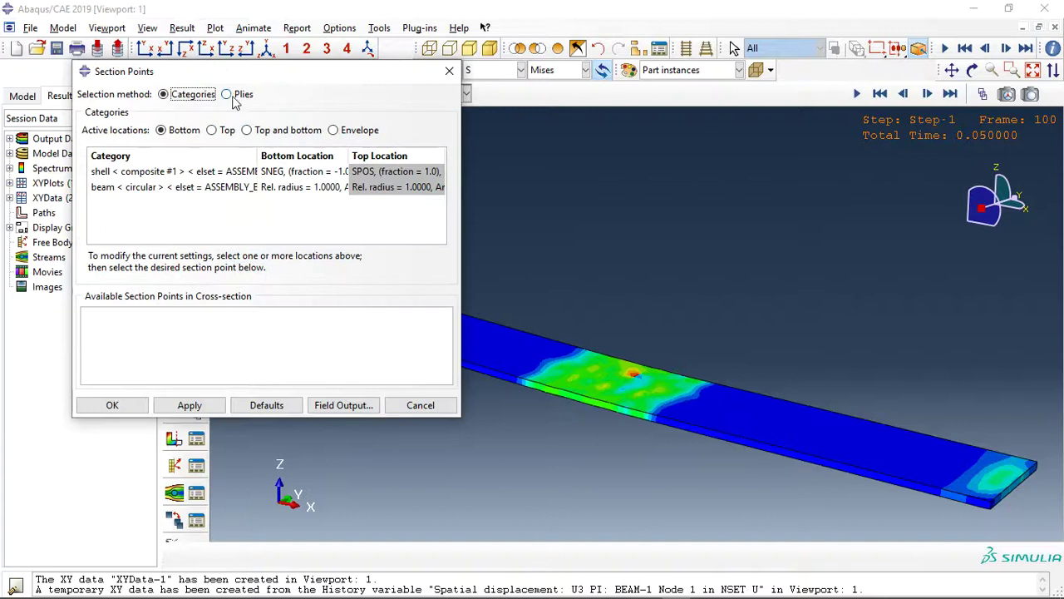
left_click(227, 94)
left_click(98, 256)
left_click(189, 405)
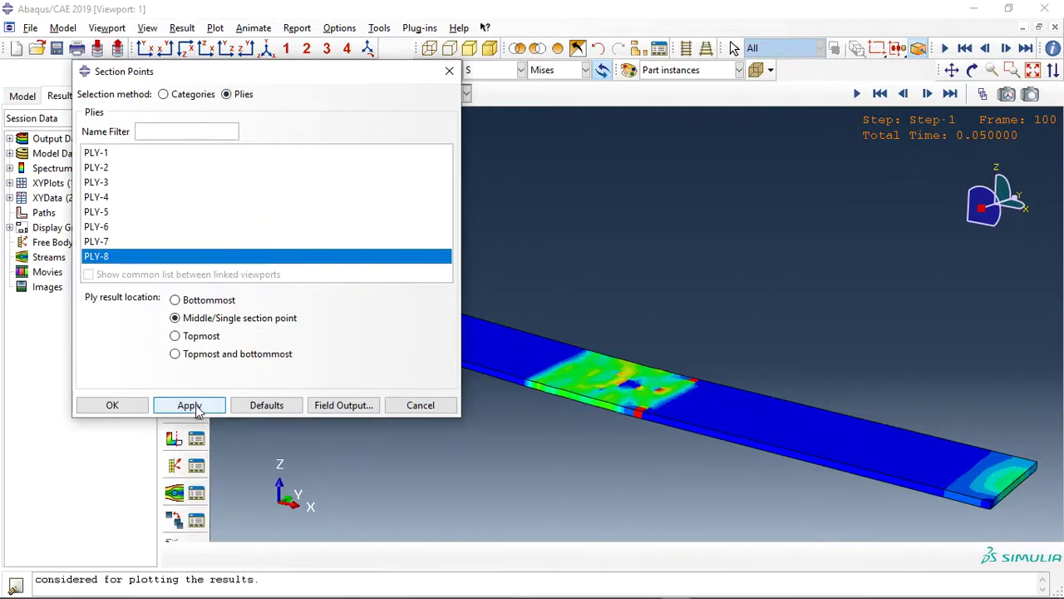
left_click(450, 73)
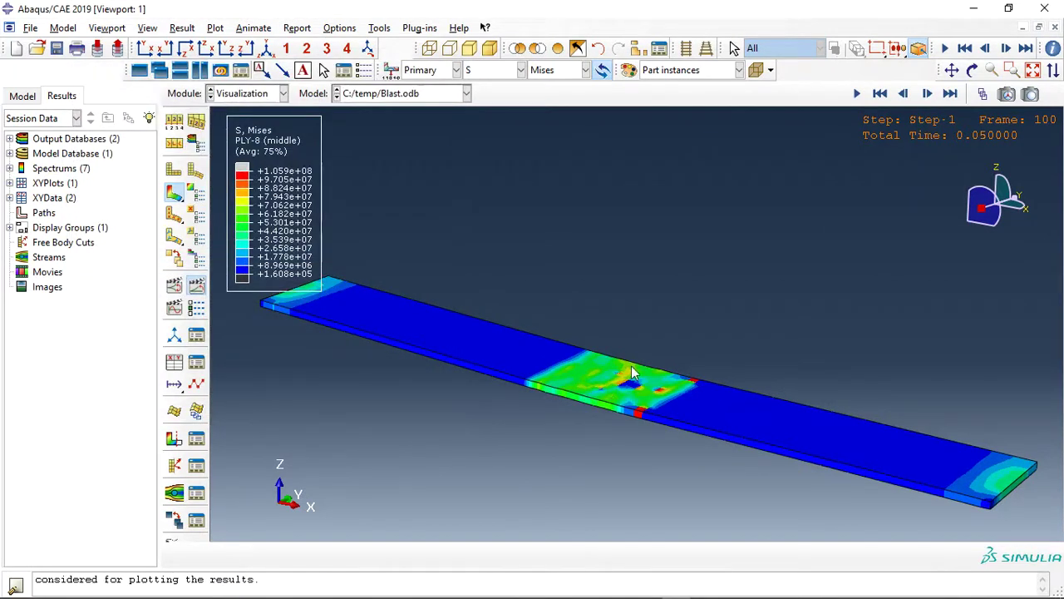
- Examine the PLY-8 stress around the strip's midspan, then display the complete model again
scroll(628, 406, "up", 2)
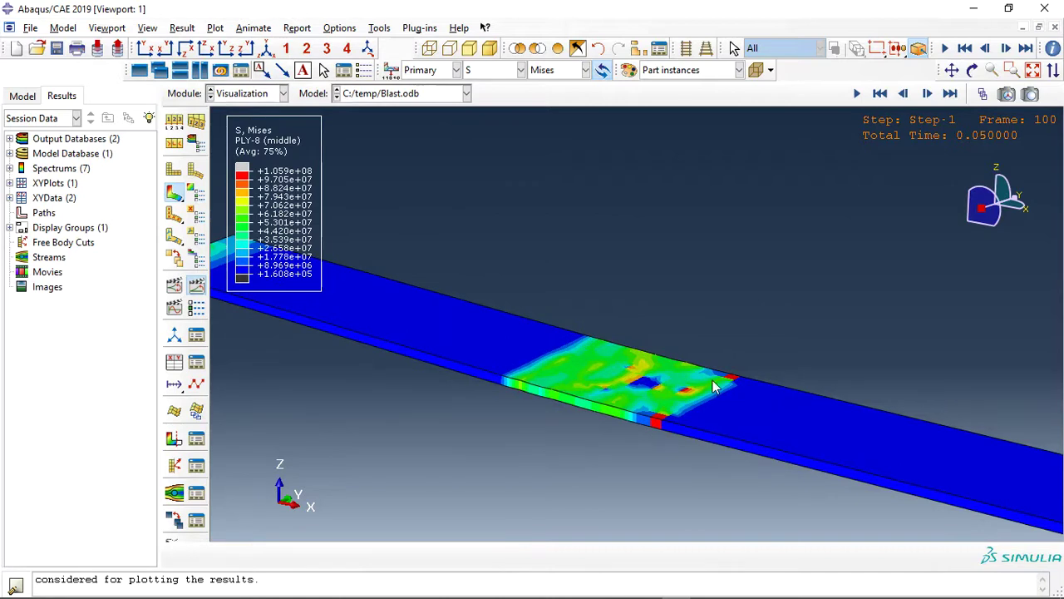
scroll(643, 434, "up", 3)
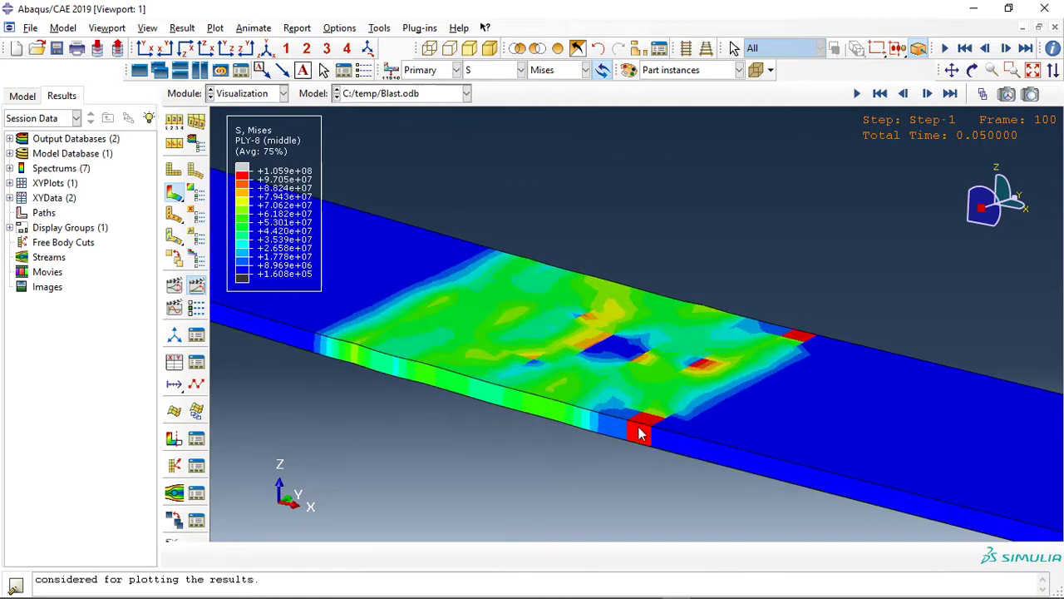
scroll(712, 363, "down", 5)
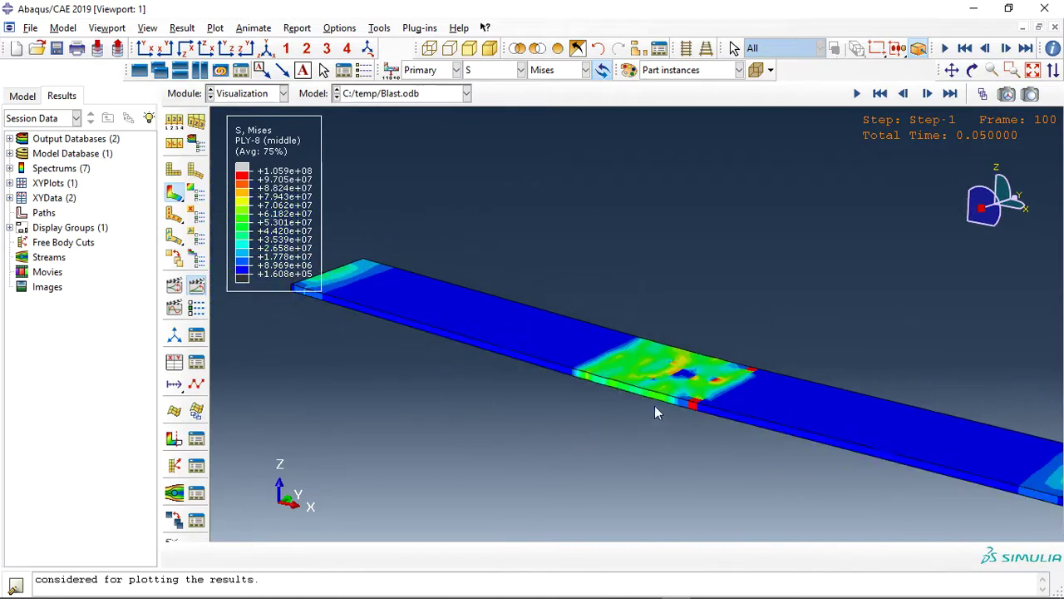
left_click(557, 49)
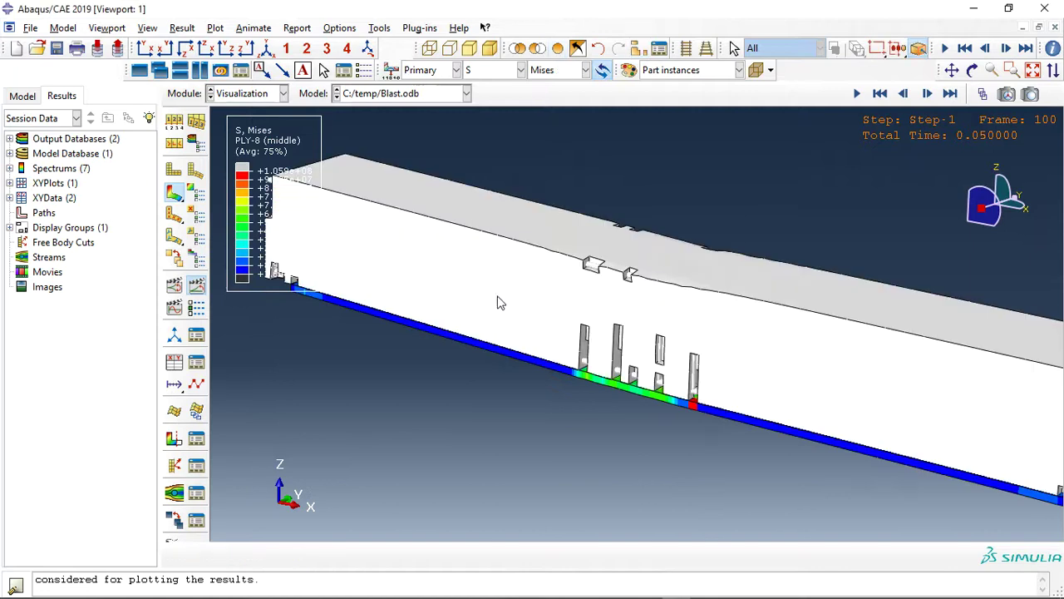
- Plot the saved U3 spatial displacement history of BEAM-1 Node 1 and keep the curve unobstructed
left_click(197, 363)
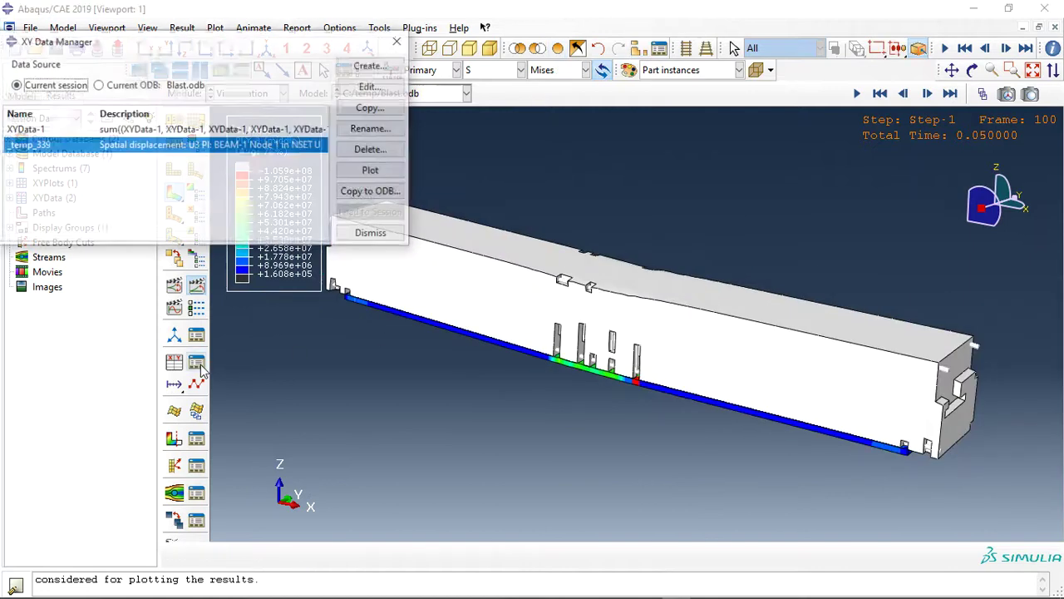
left_click(370, 170)
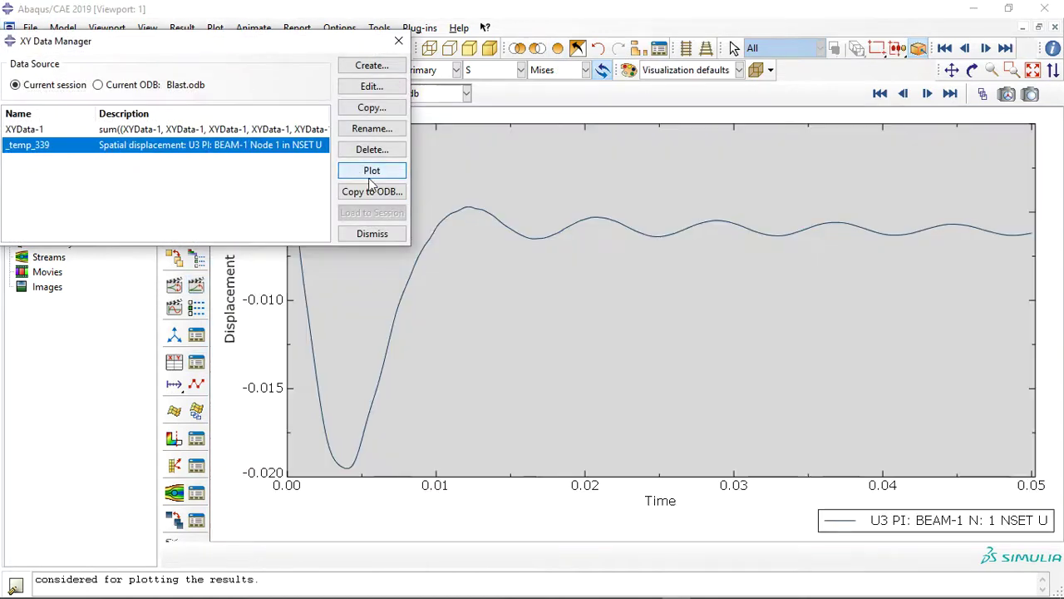
left_click_drag(323, 41, 77, 34)
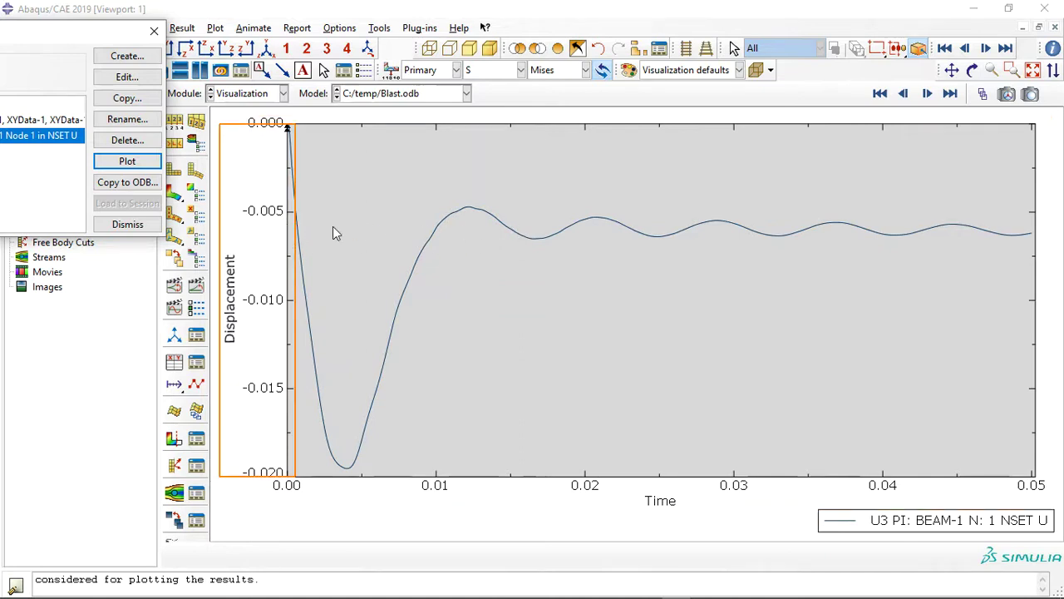
- Plot the XYData-1 force history, then return to the contour plot of the full model
left_click(46, 120)
left_click(125, 162)
left_click(127, 224)
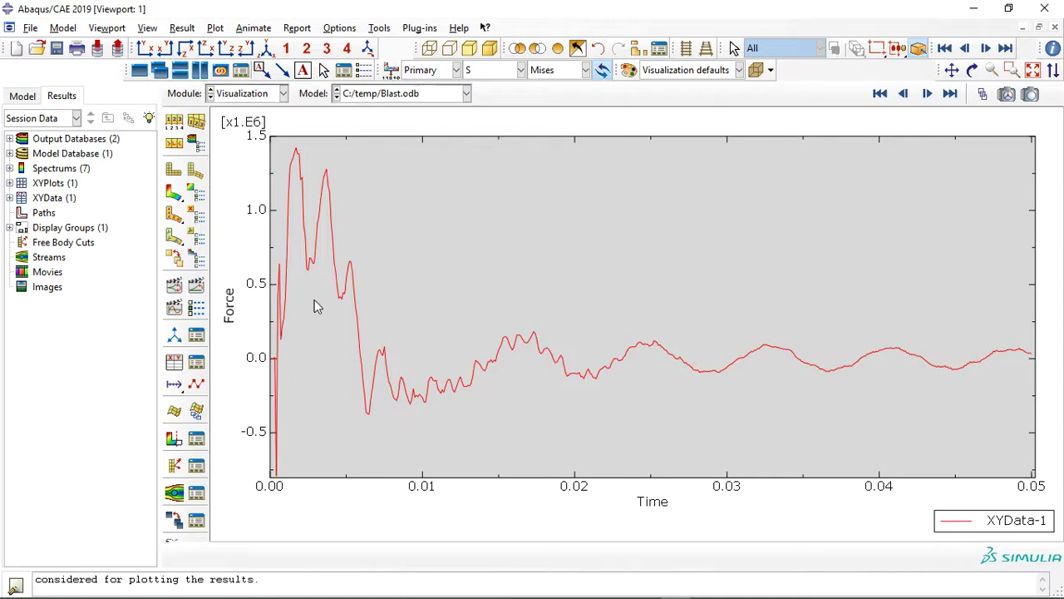
left_click(174, 195)
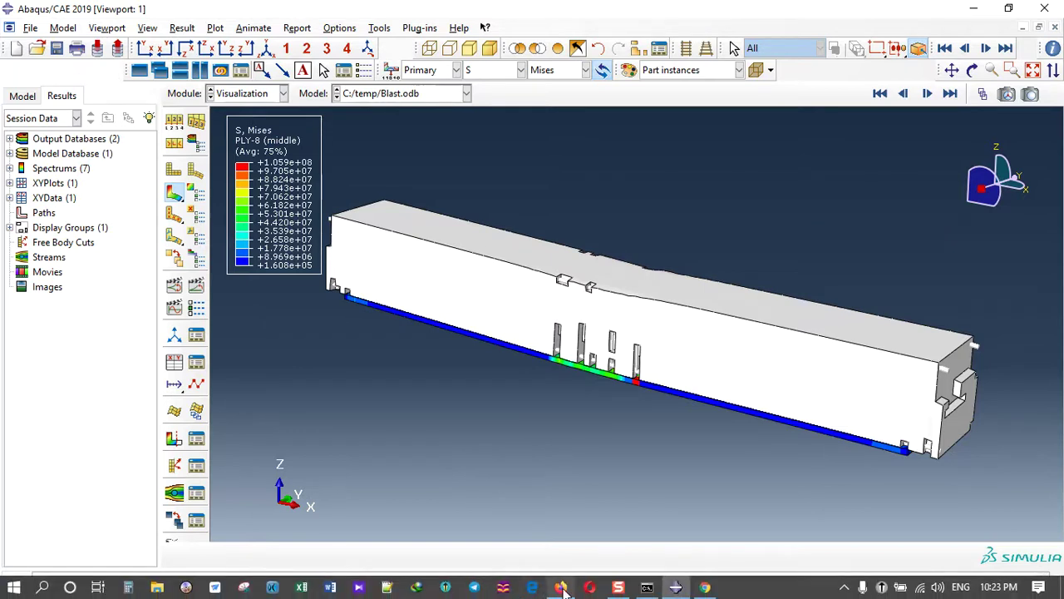
- Switch to the browser and read the abaqusfem.com article on the Banana-Epoxy reinforced RC beam air blast, covering its assembly figure and modelling description
left_click(562, 588)
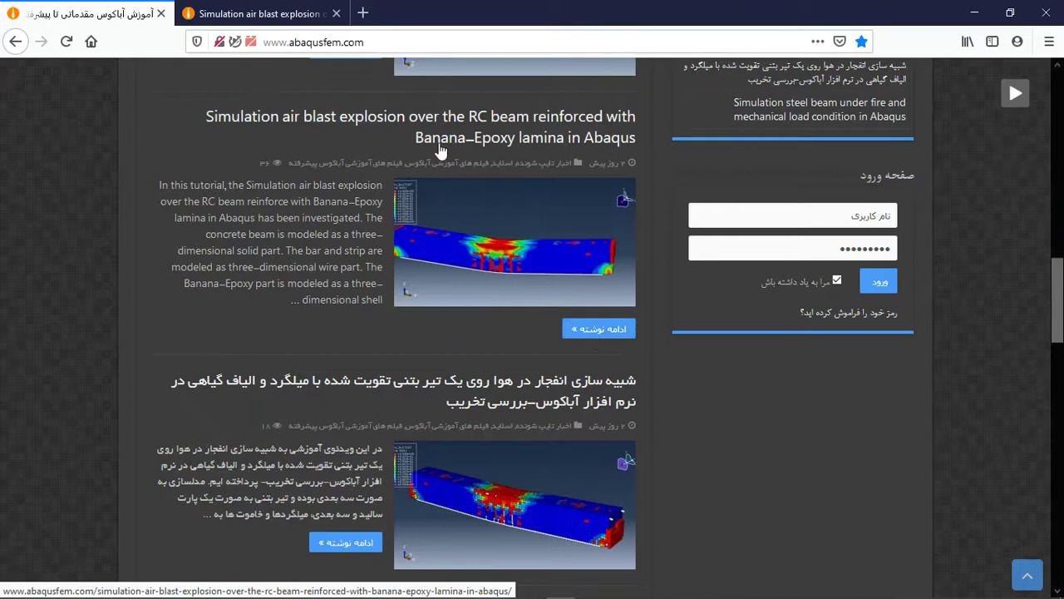
left_click(330, 93)
scroll(391, 349, "down", 4)
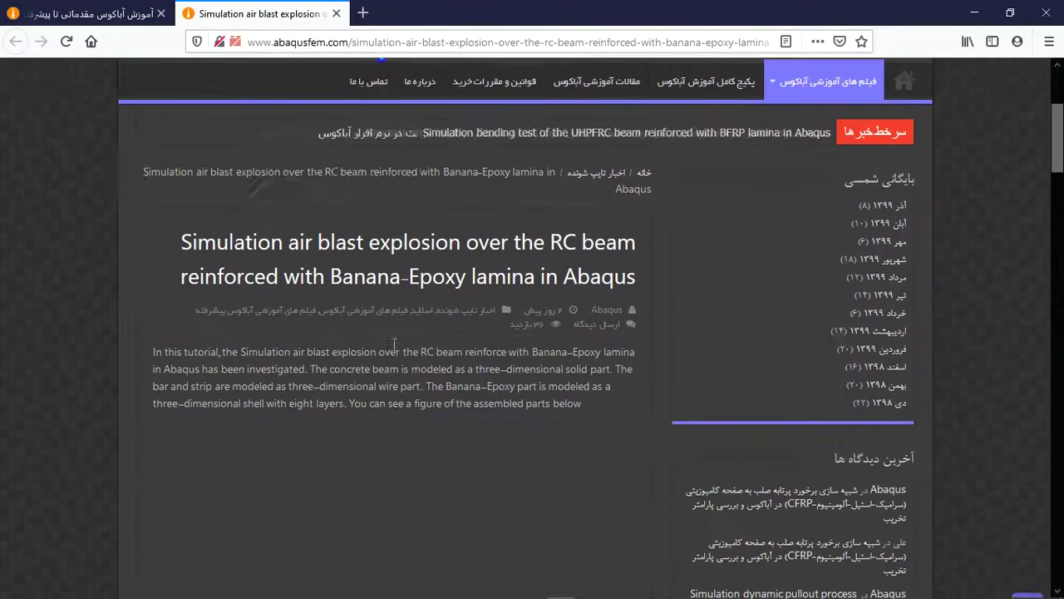
scroll(405, 401, "down", 2)
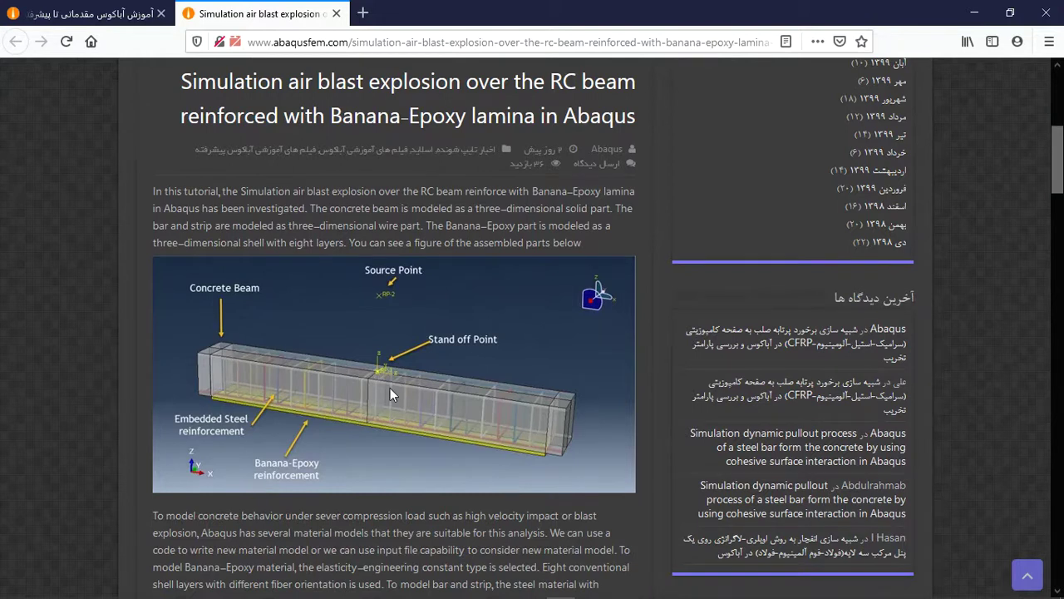
scroll(394, 397, "down", 4)
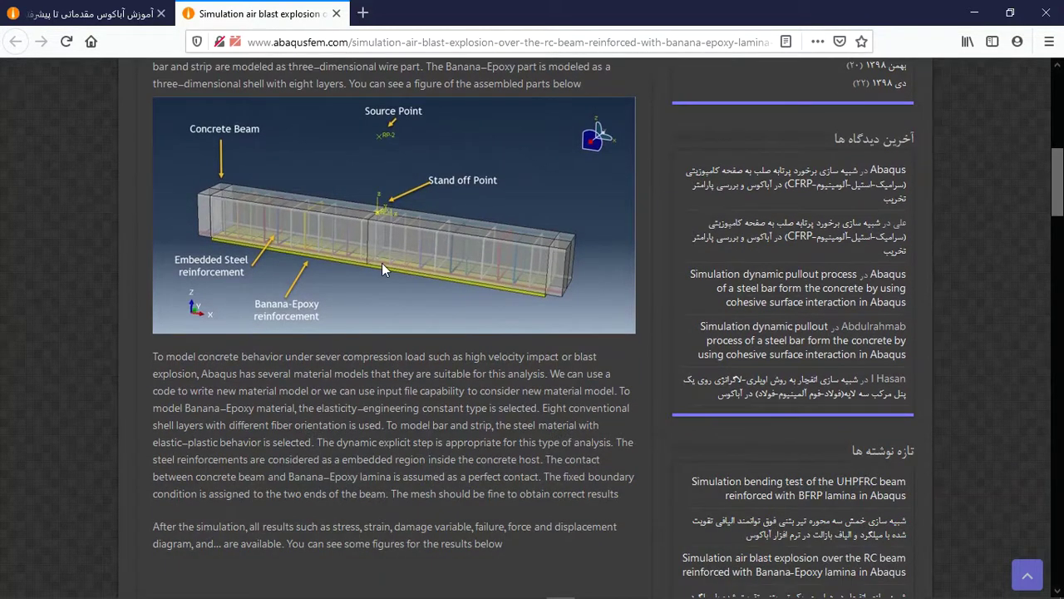
scroll(389, 280, "down", 2)
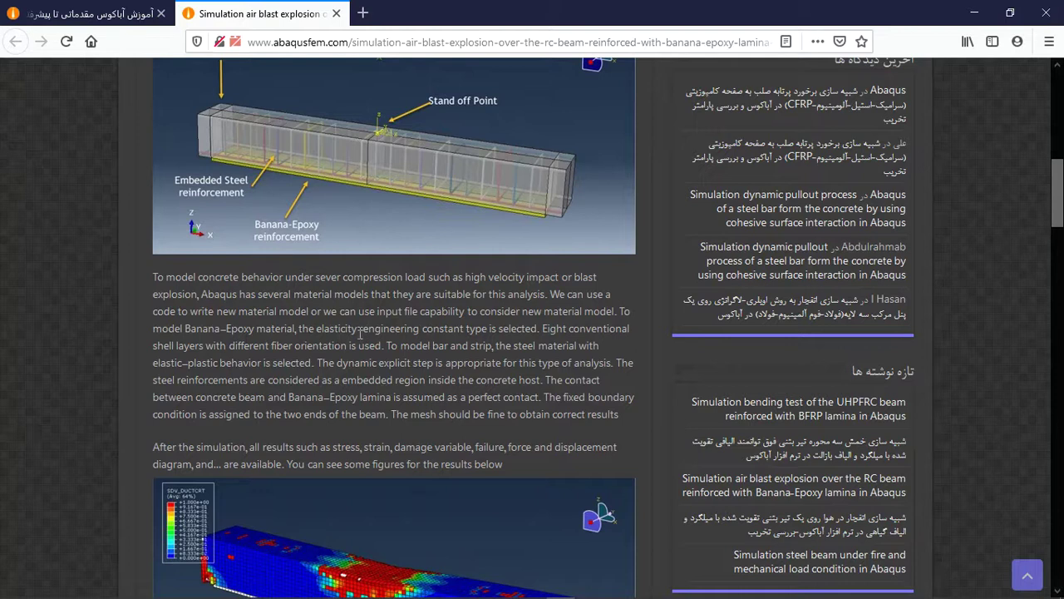
- Look through the article's result figures down to the purchase information
scroll(360, 330, "down", 7)
scroll(368, 277, "down", 8)
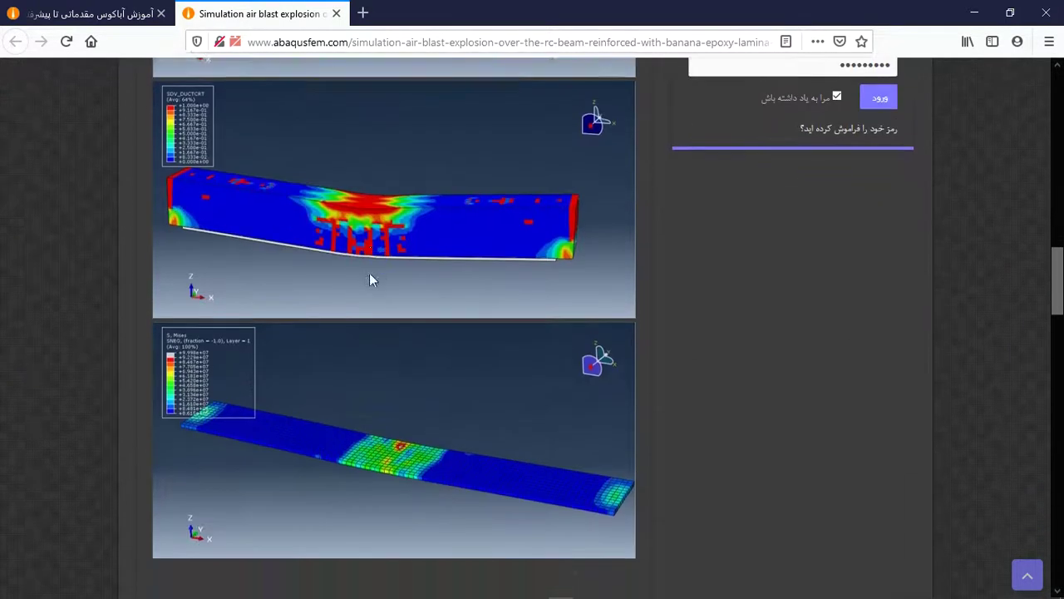
scroll(369, 278, "down", 15)
scroll(371, 288, "down", 2)
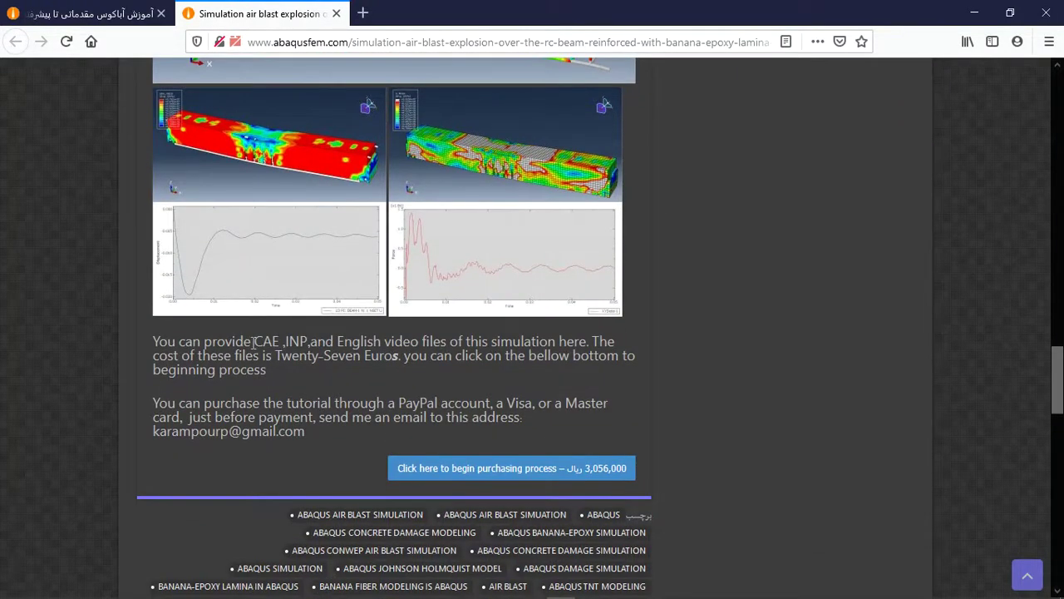
- Highlight the key purchase details in turn: the offered CAE, INP and English video files, the Twenty-Seven Euros cost and the contact e-mail
left_click_drag(251, 341, 448, 341)
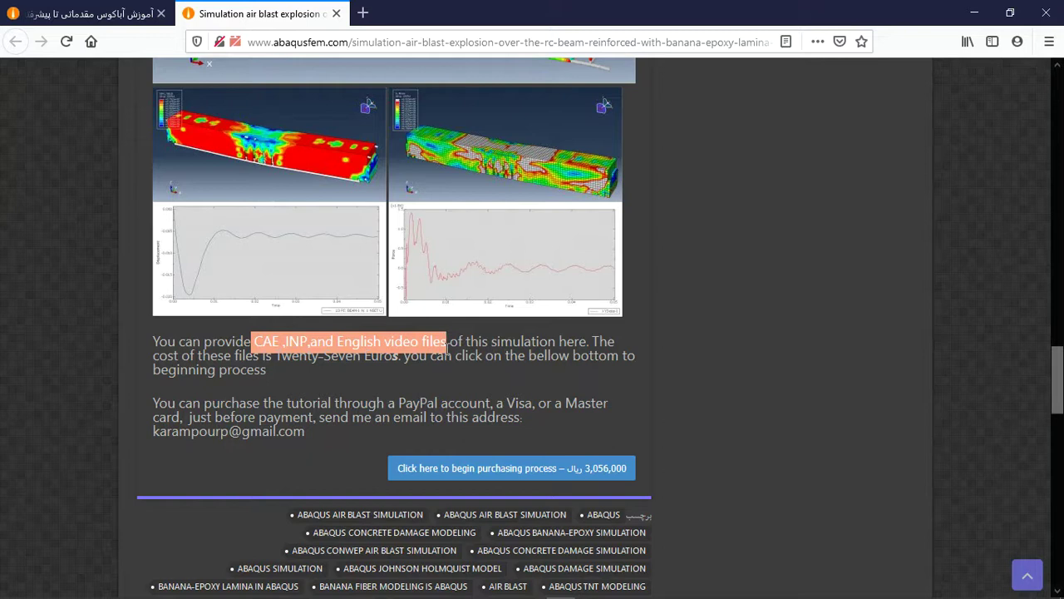
left_click(419, 360)
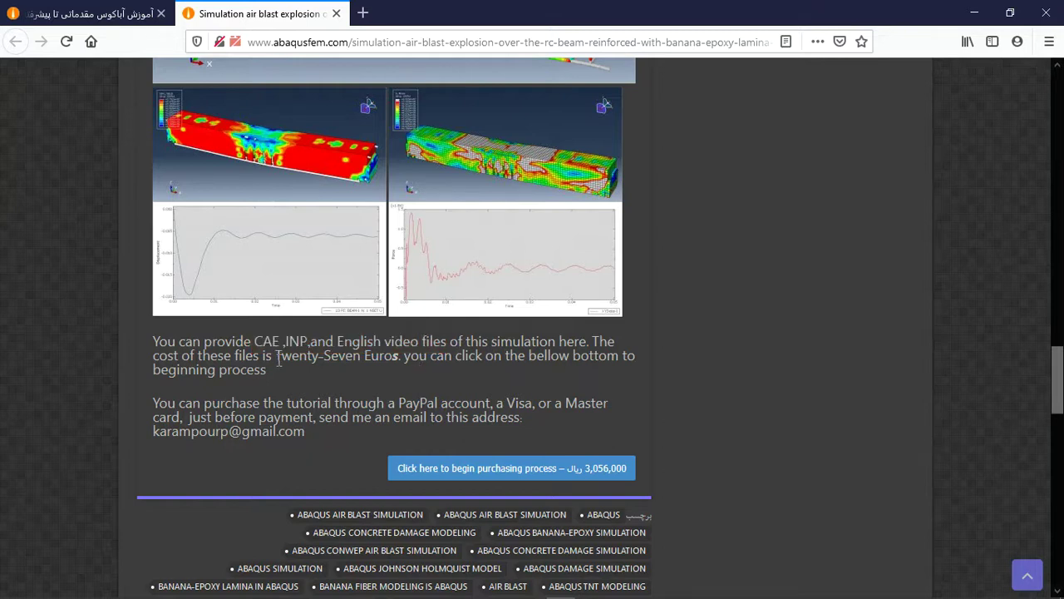
left_click_drag(276, 356, 399, 355)
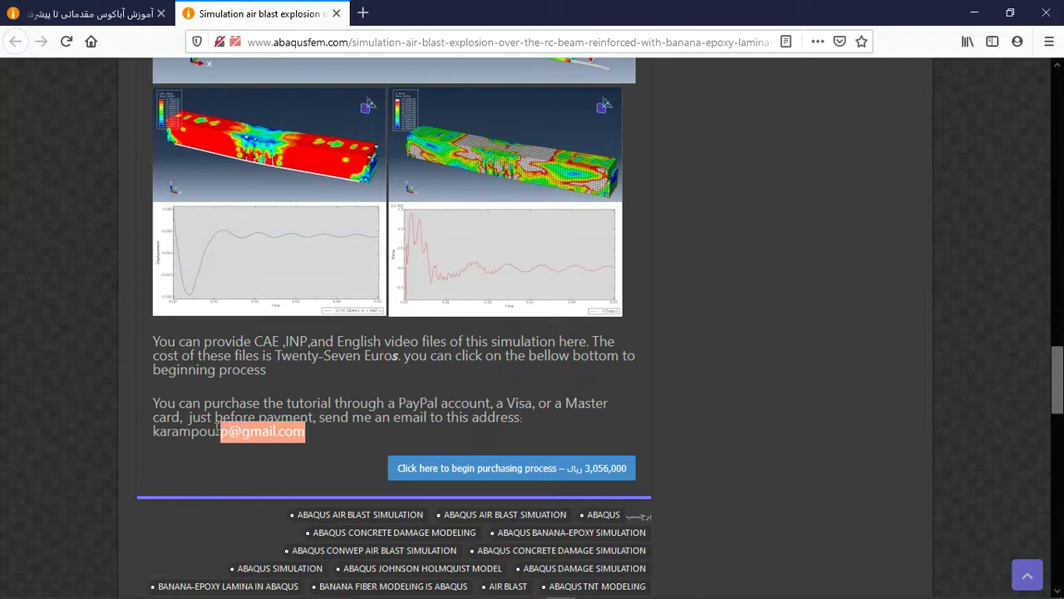
left_click(153, 434)
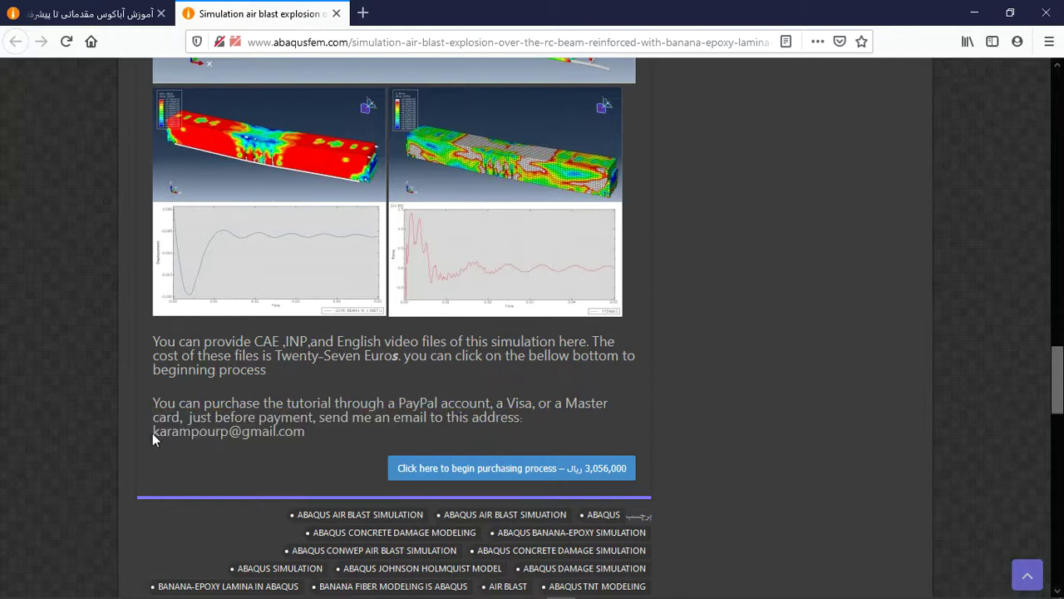